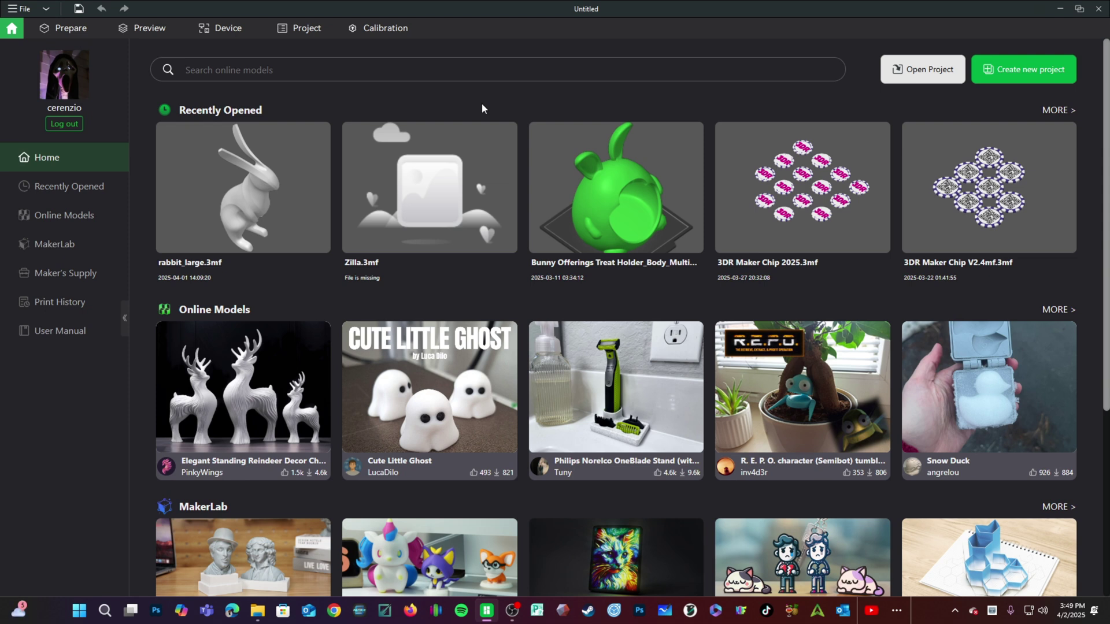
- On the Prepare workspace, review the preset lists for filament 2 and filament 1
click(77, 33)
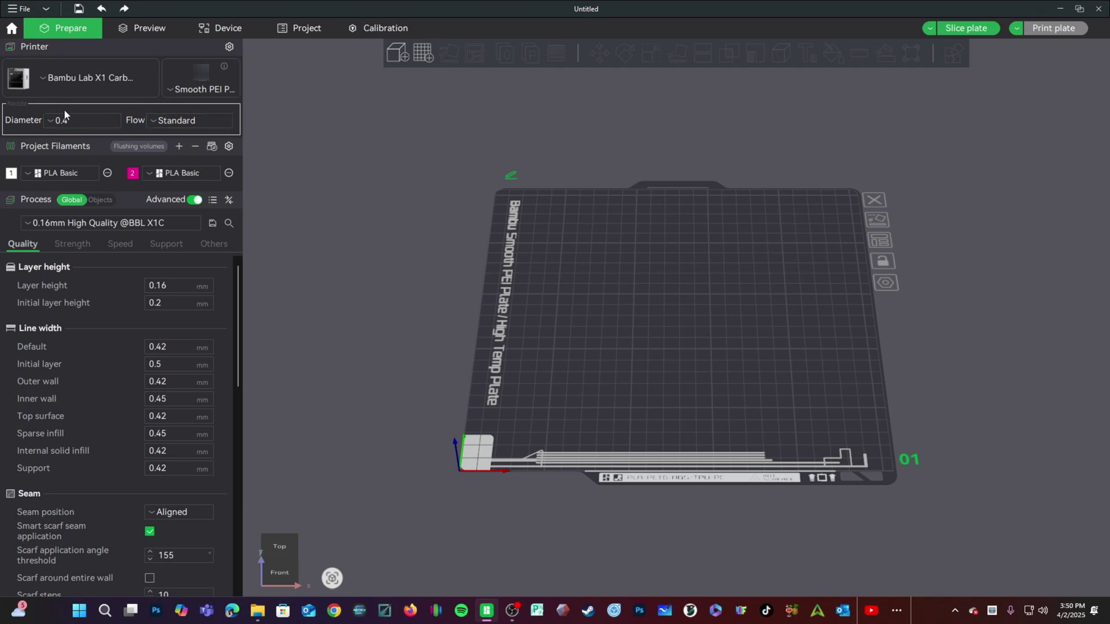
click(165, 175)
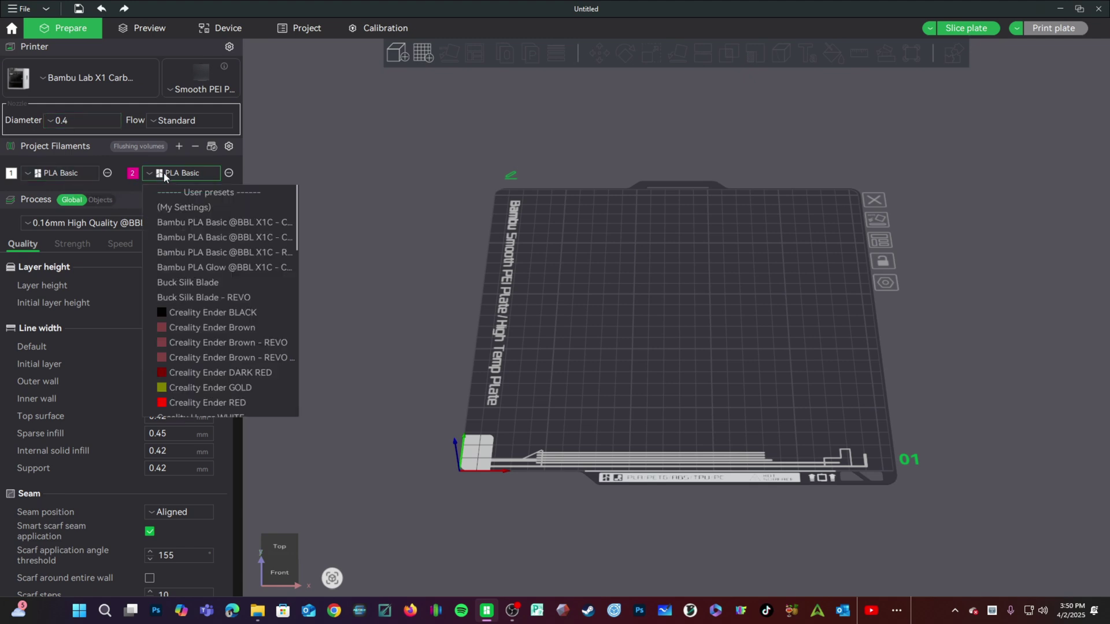
click(77, 173)
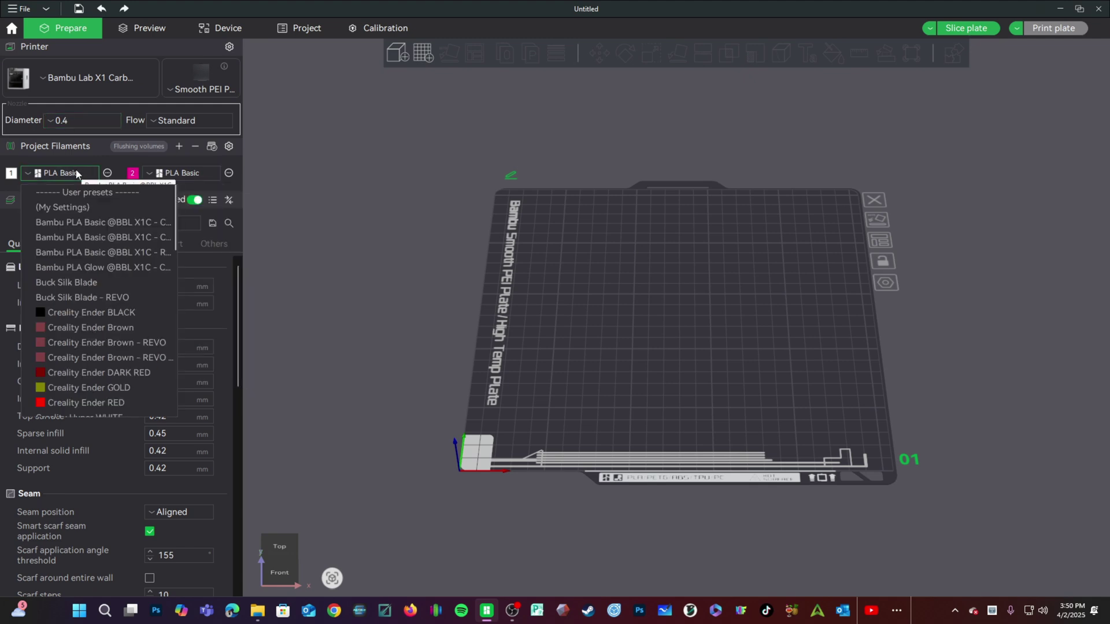
click(116, 159)
- Browse the Strength, Speed and Support process settings, then bring up the printer's Device page
scroll(113, 397, down, 2)
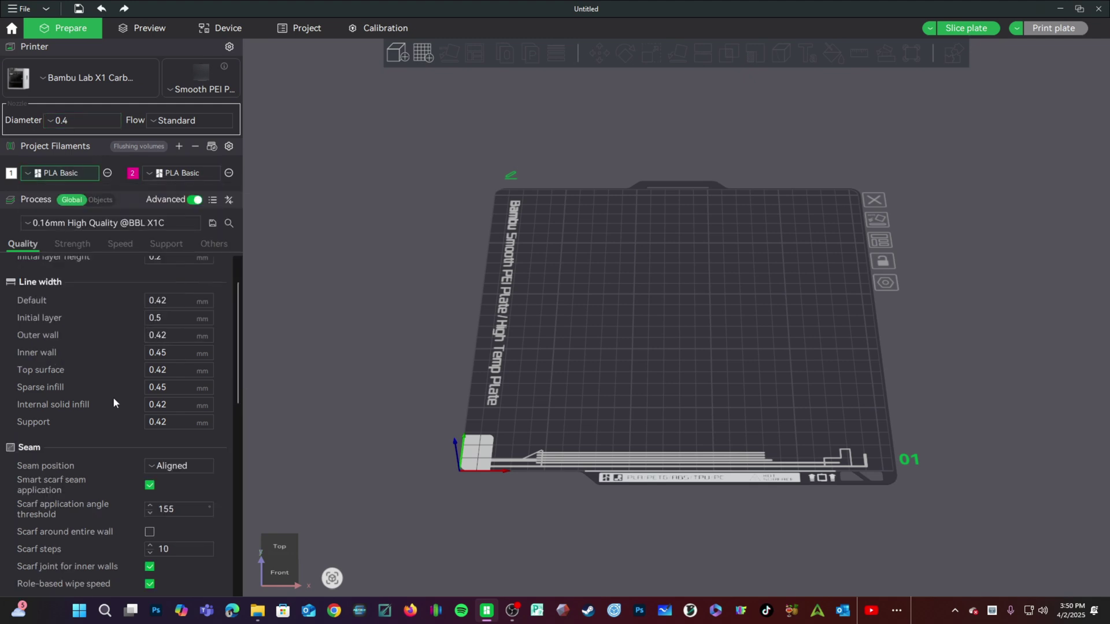
scroll(112, 400, down, 5)
click(78, 244)
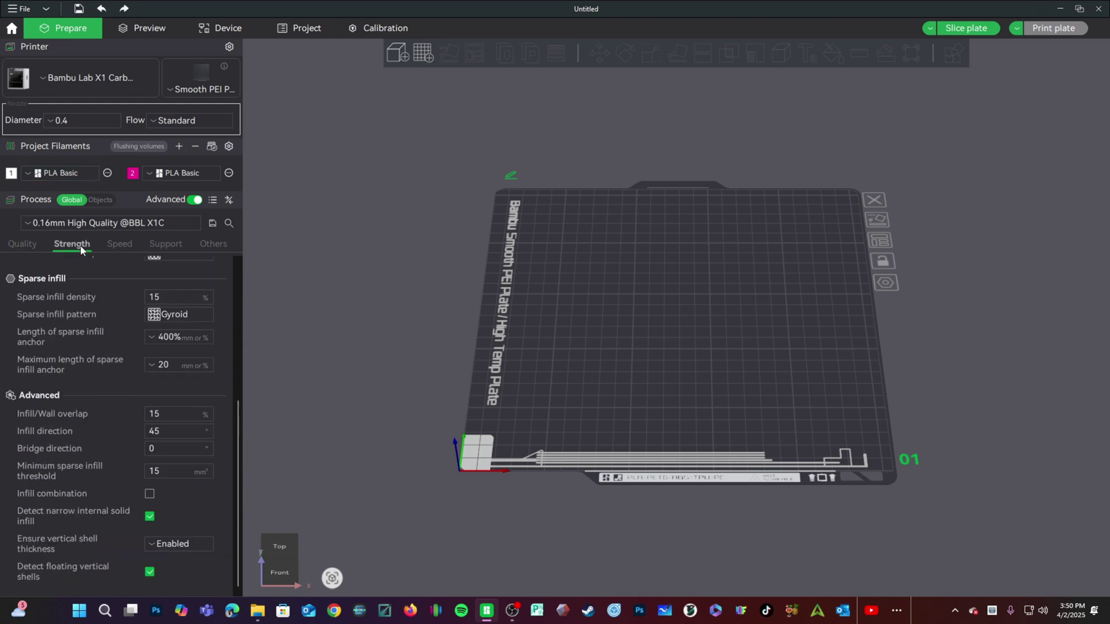
scroll(117, 366, up, 5)
click(122, 243)
click(161, 243)
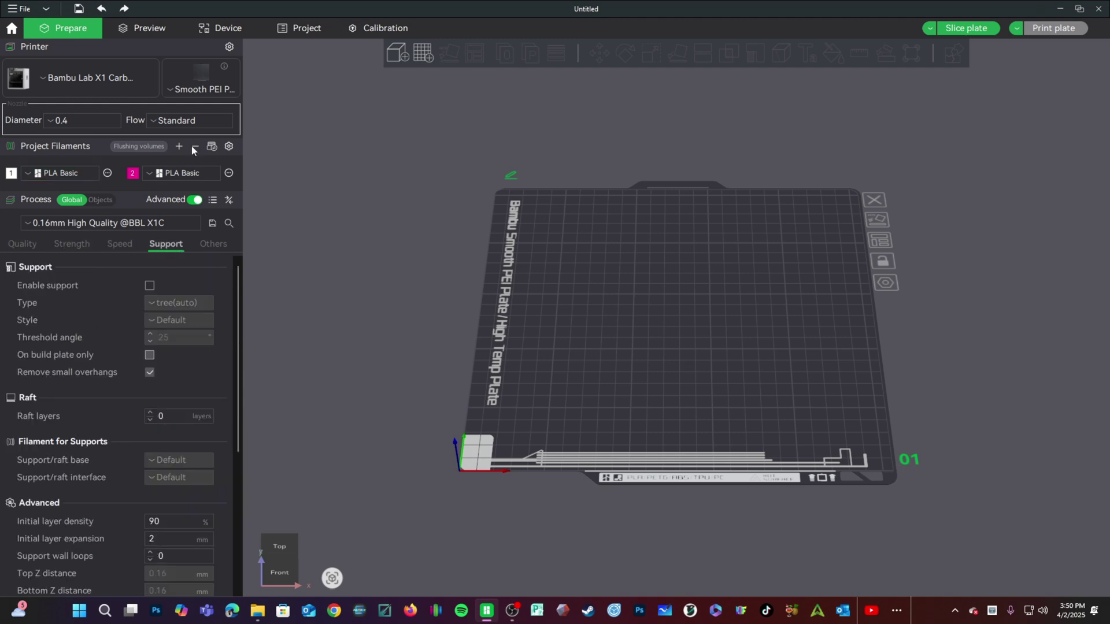
click(205, 29)
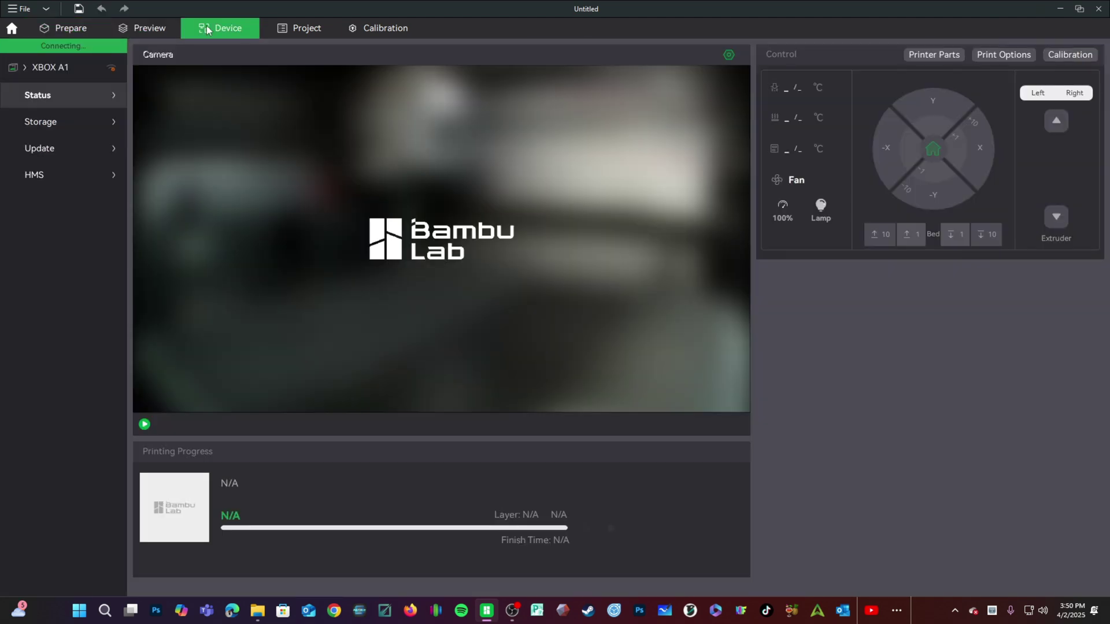
- Tour the Project, Calibration, Device and Preview pages, ending back on the Prepare workspace
click(275, 27)
click(373, 28)
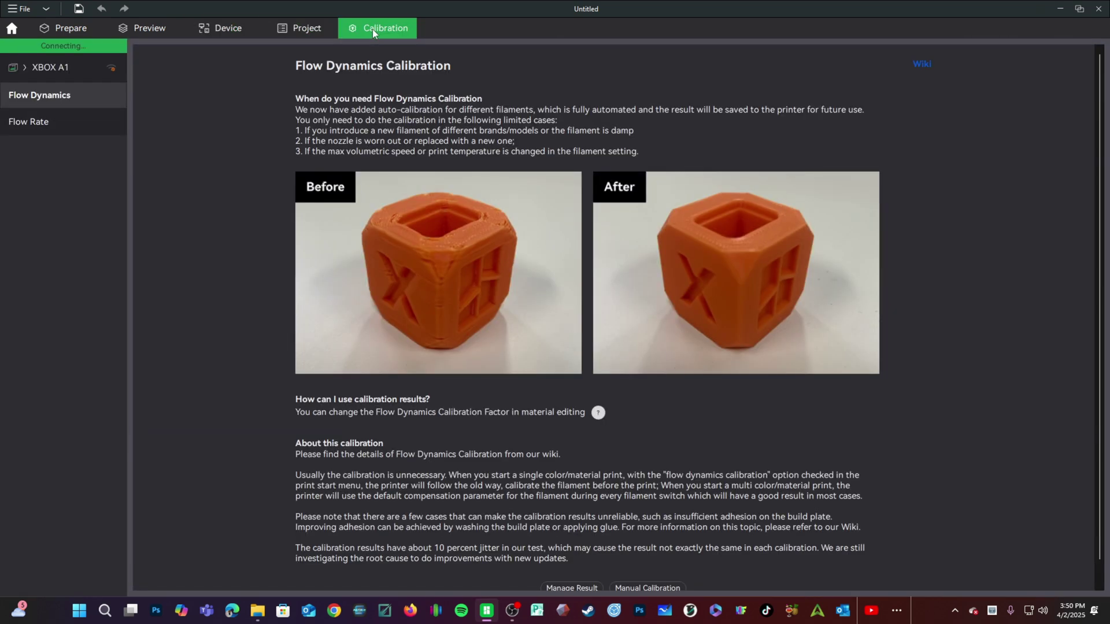
click(186, 33)
click(150, 32)
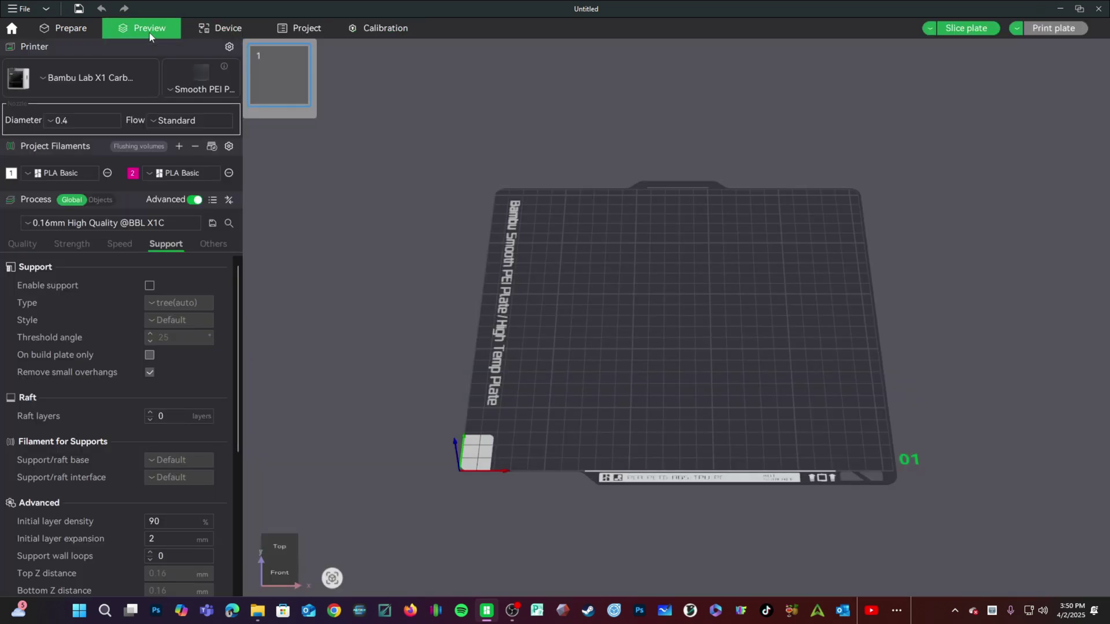
click(56, 29)
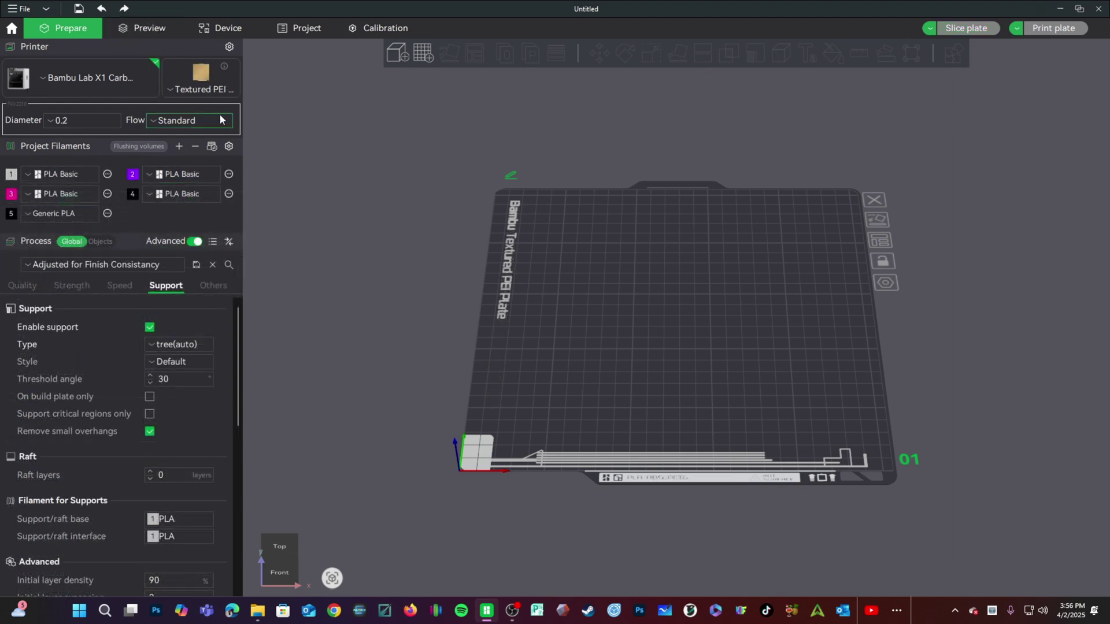
- Check the plate list, then change the nozzle diameter from 0.2 through 0.4 to 0.6
click(191, 89)
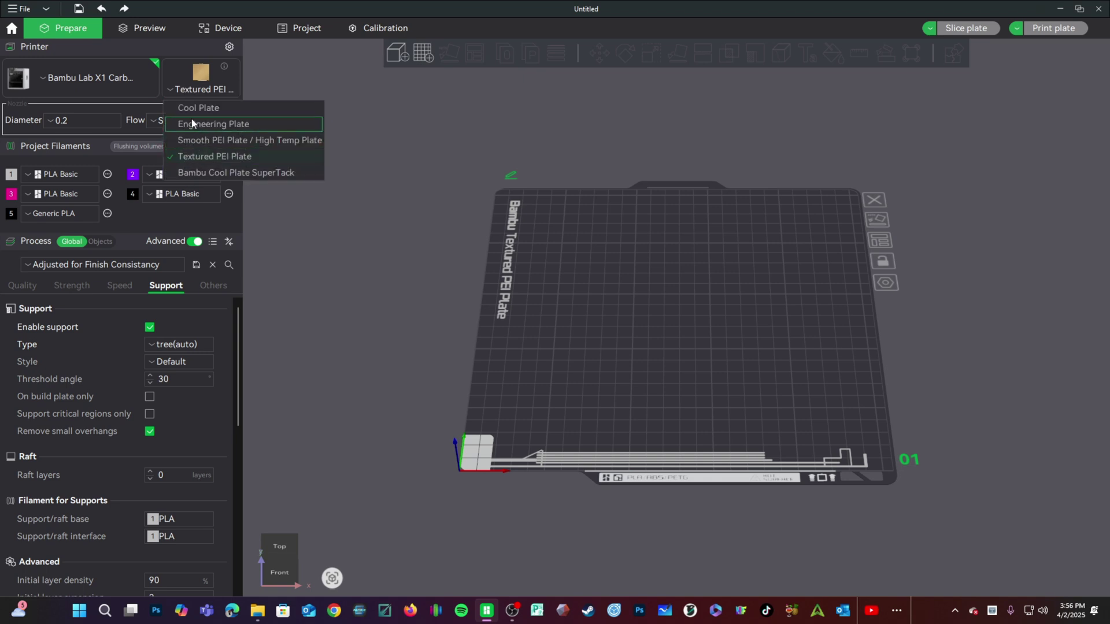
click(94, 117)
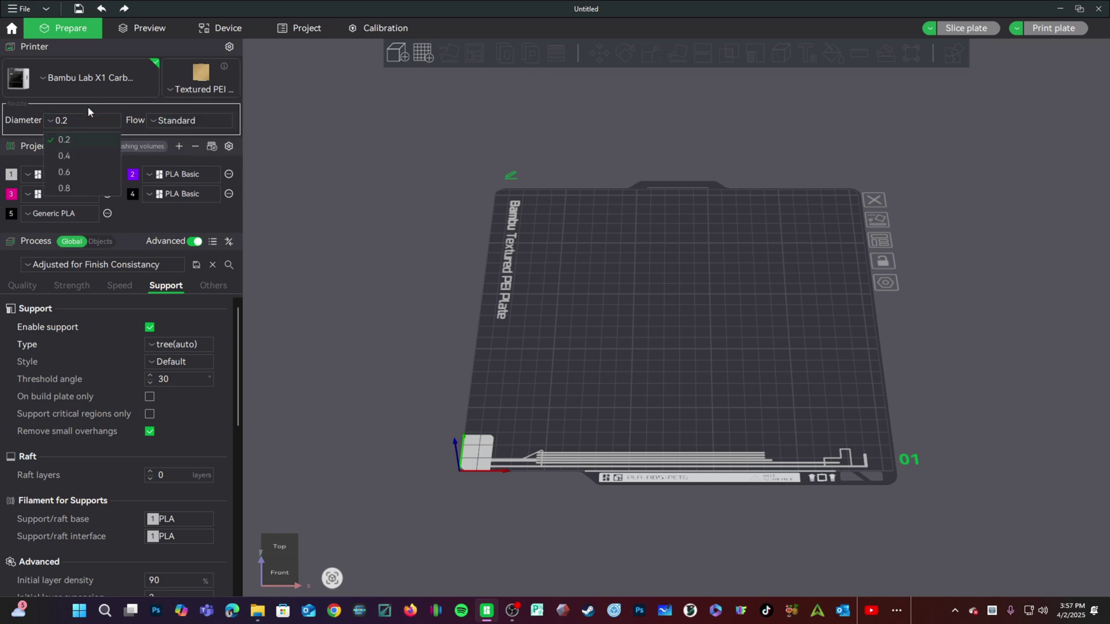
click(89, 109)
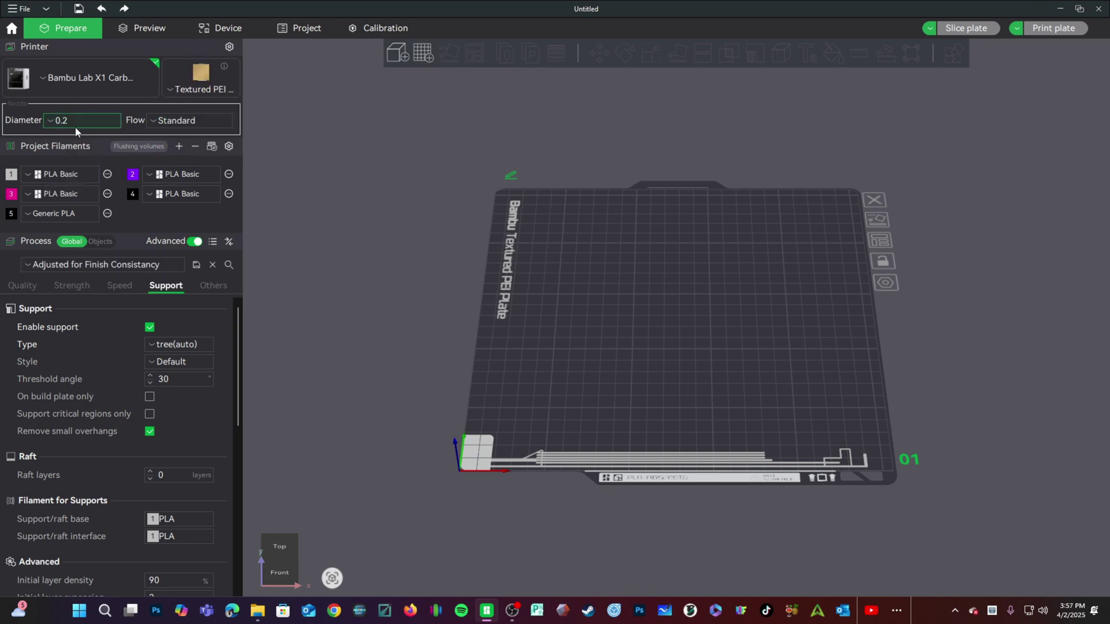
click(77, 118)
click(89, 139)
click(78, 121)
click(81, 155)
click(81, 121)
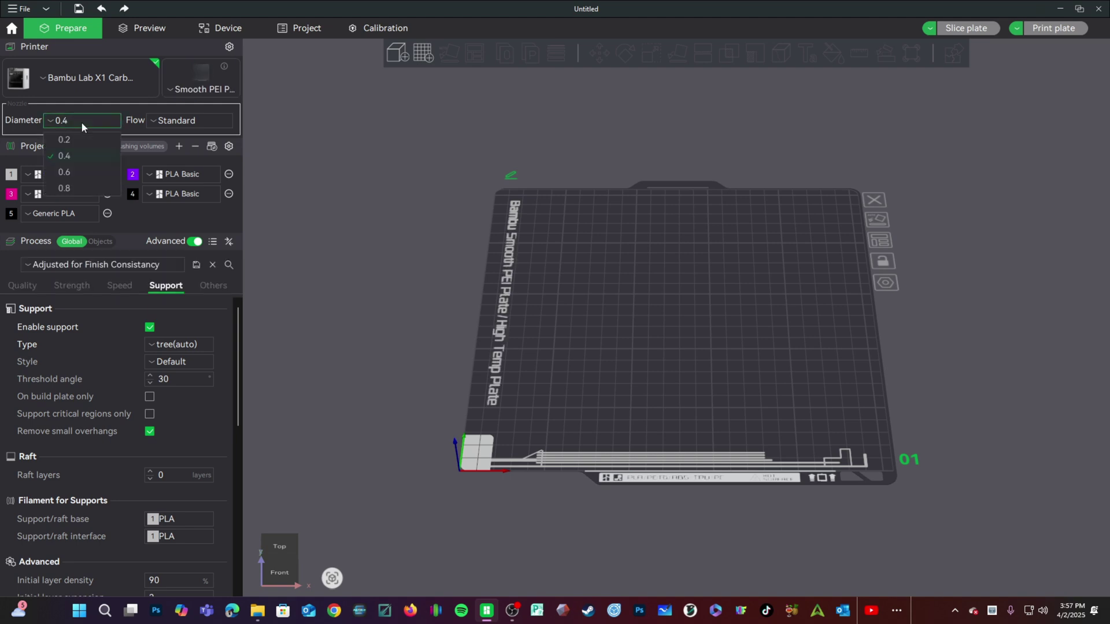
click(79, 167)
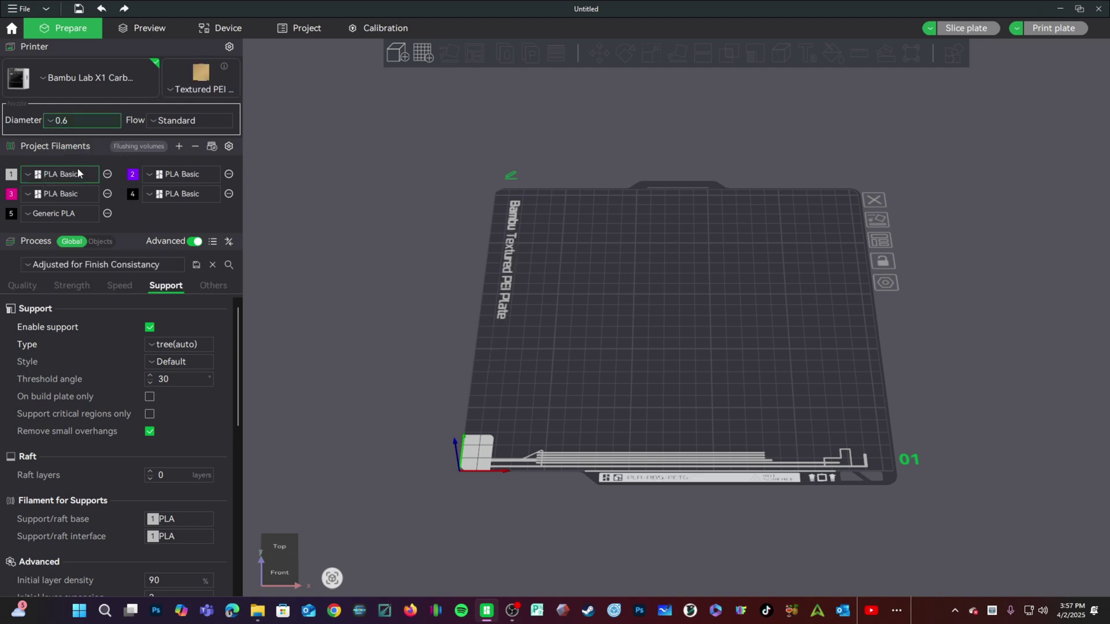
- In Printer Parts on the Device page, set the nozzle to Hardened Steel, 0.6 diameter
click(212, 32)
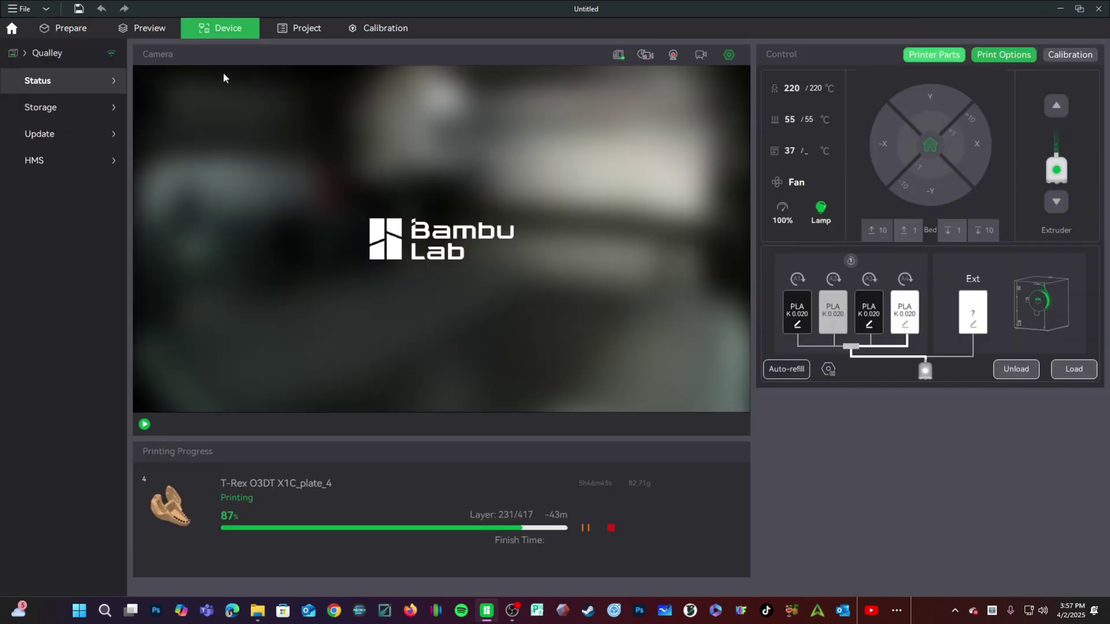
click(925, 58)
click(660, 311)
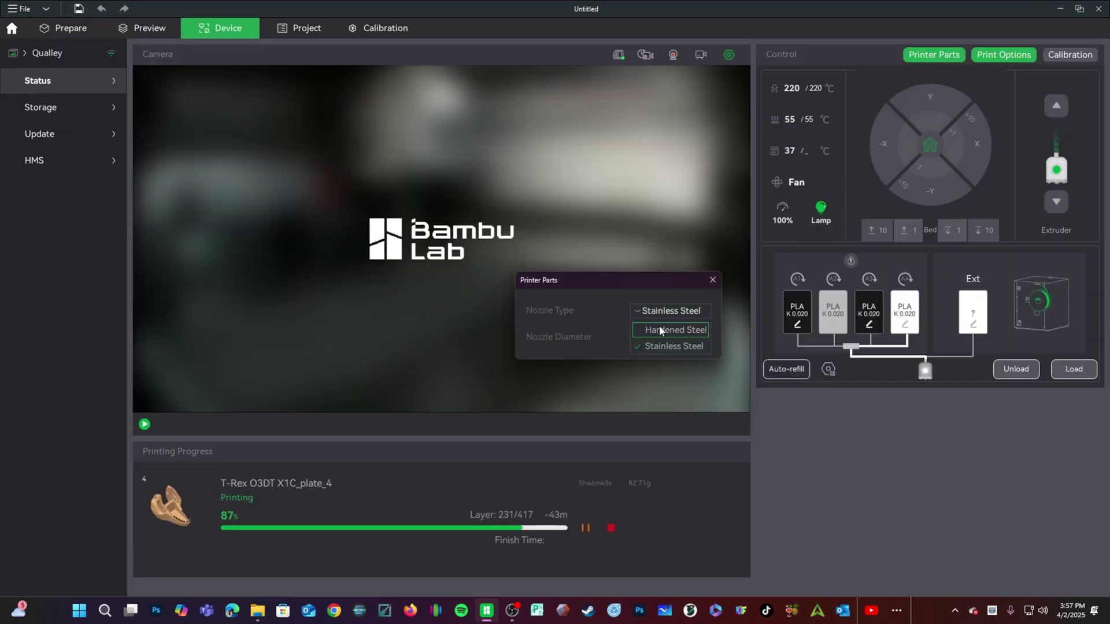
click(660, 329)
click(649, 337)
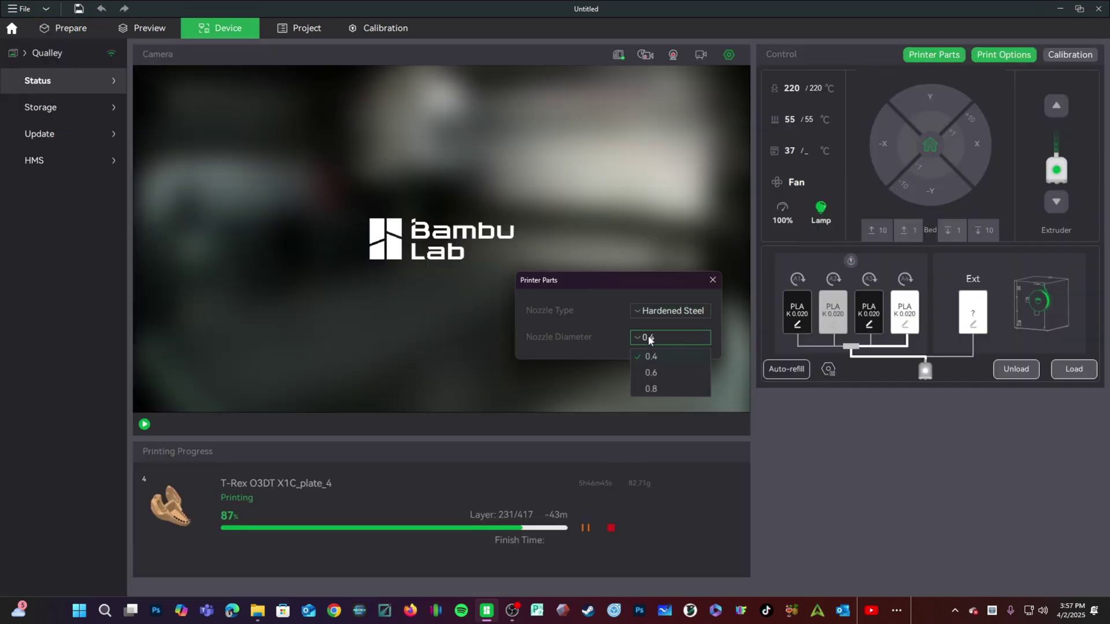
click(653, 373)
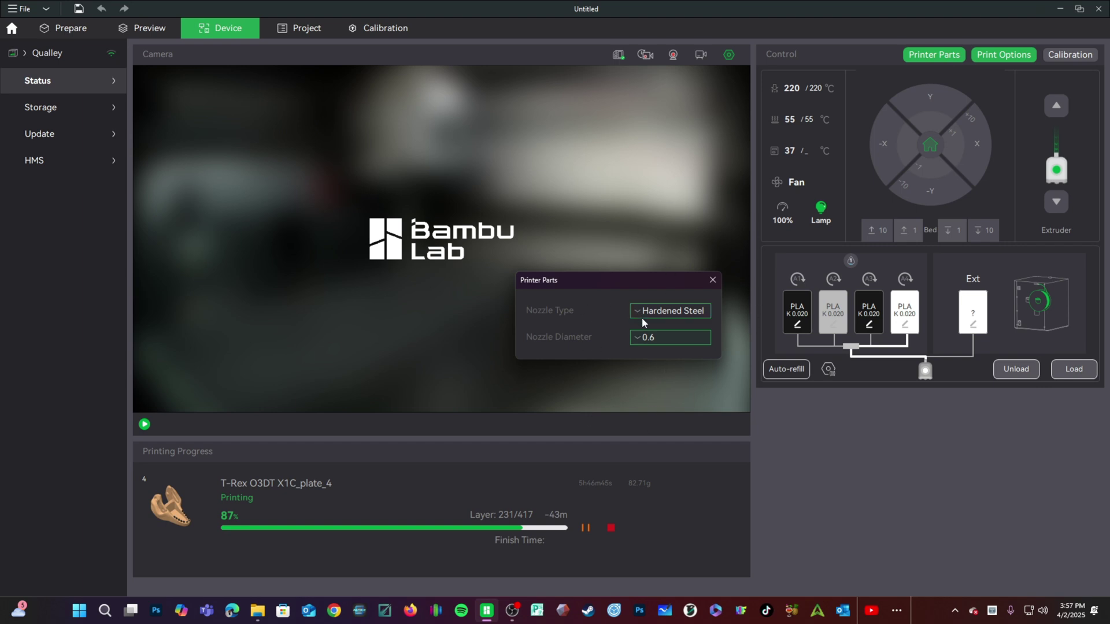
click(712, 280)
- Set the project's nozzle diameter to 0.4 on the Prepare workspace
click(68, 27)
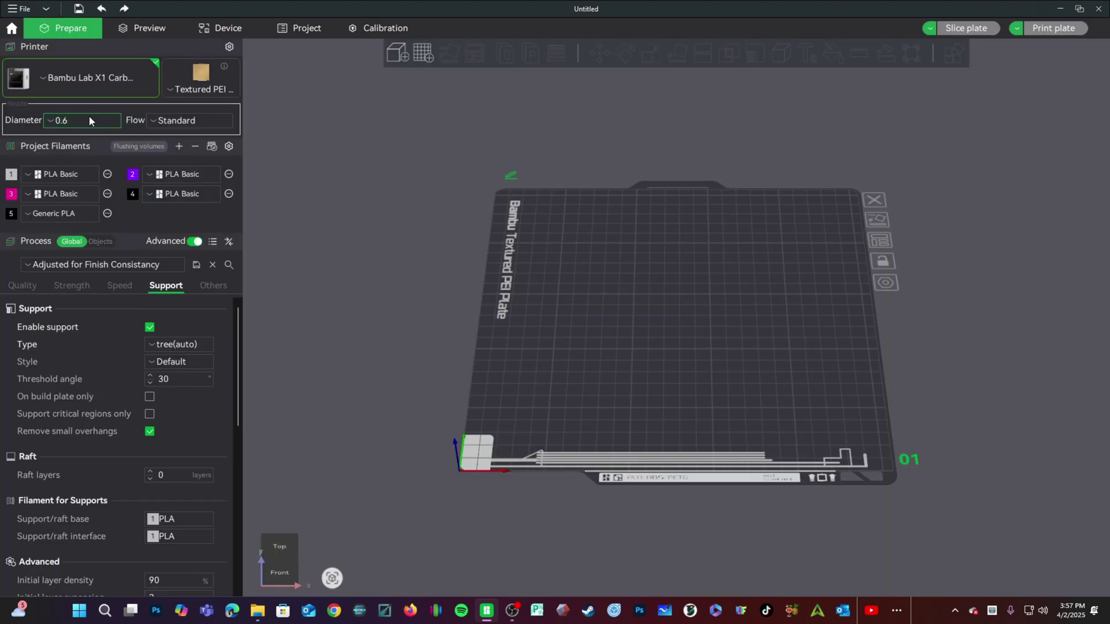
click(63, 120)
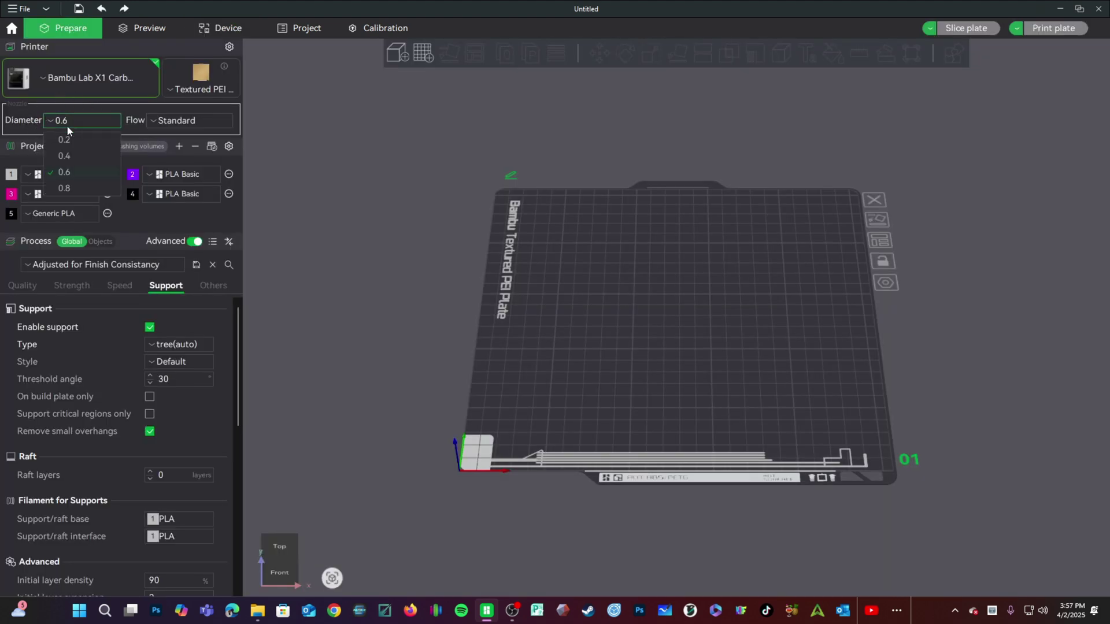
click(64, 156)
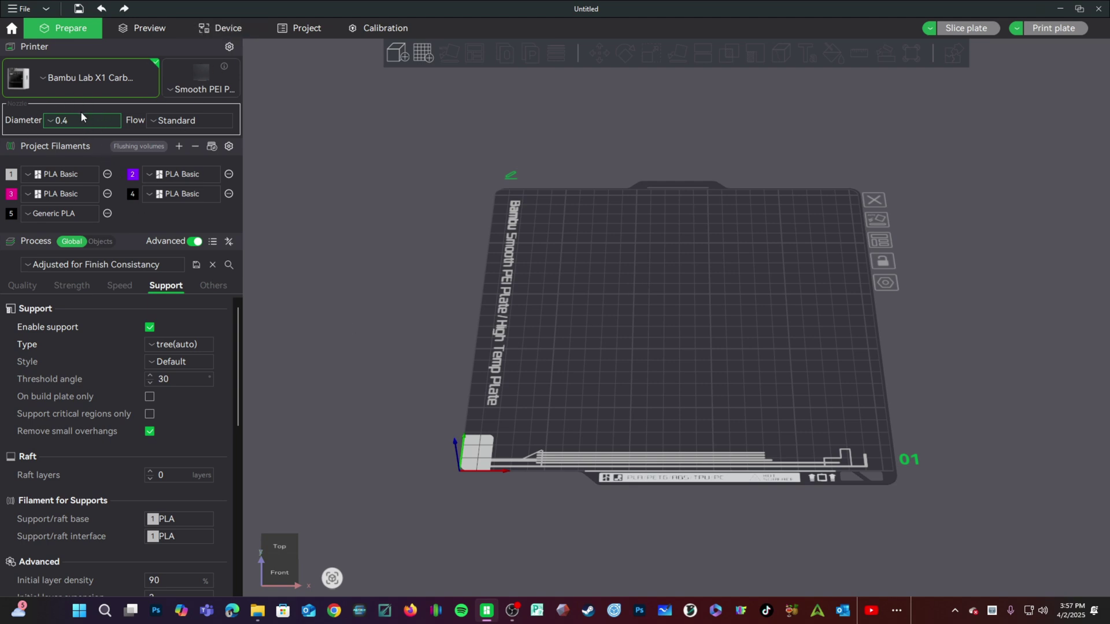
- Recheck the printer parts settings on the Device page and return to Prepare
click(230, 33)
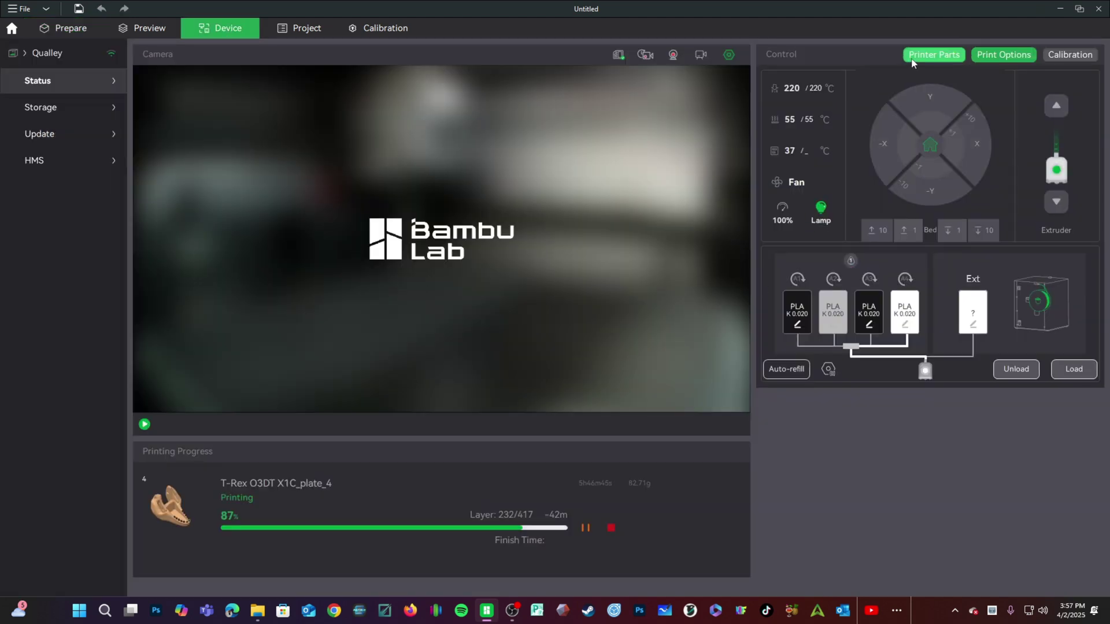
click(934, 54)
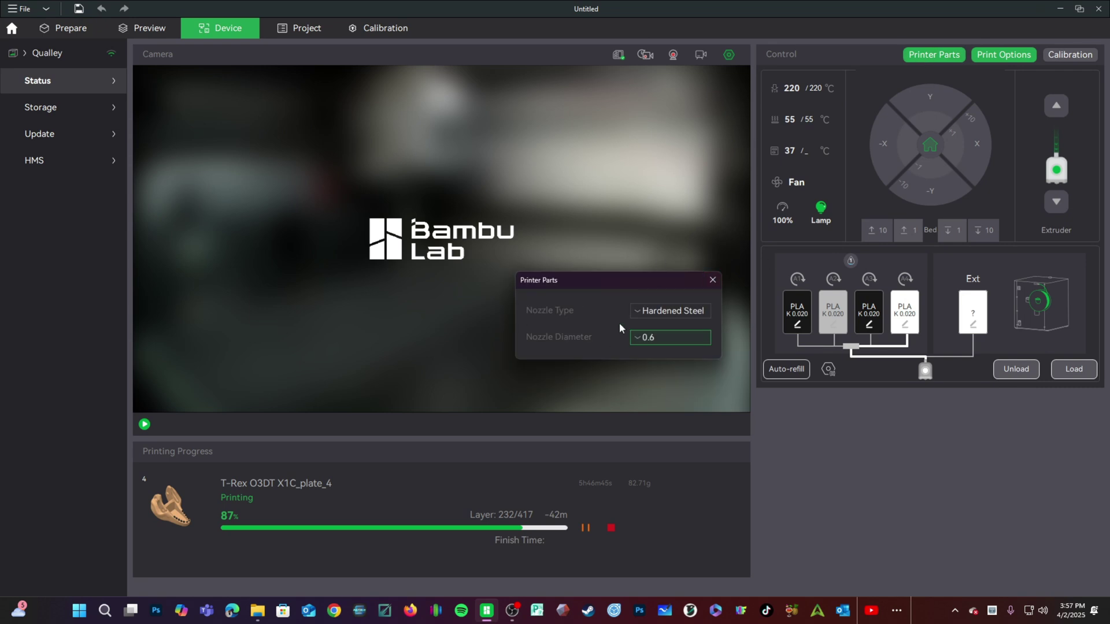
click(712, 280)
click(64, 28)
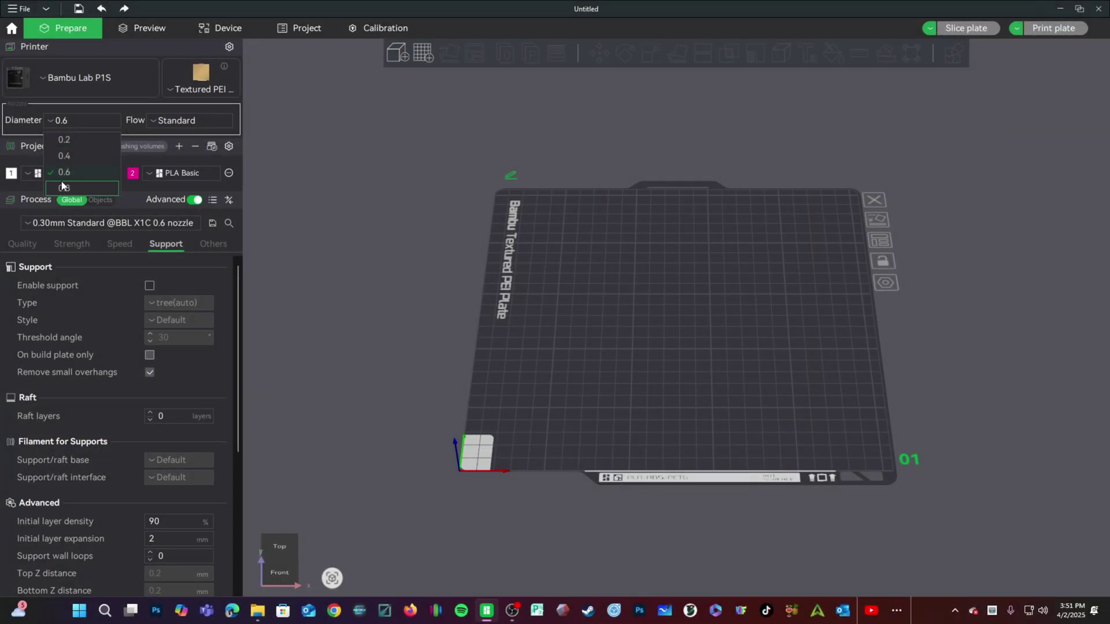
- Try nozzle diameters 0.2, 0.4 and 0.8, settling back on 0.4
click(68, 139)
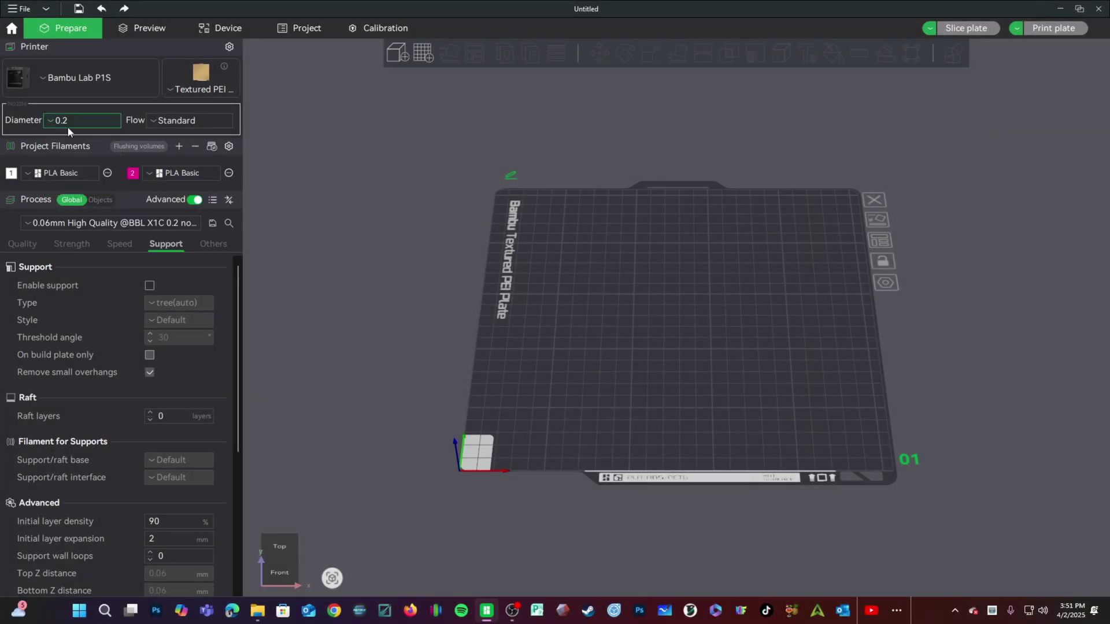
click(68, 122)
click(67, 148)
click(71, 122)
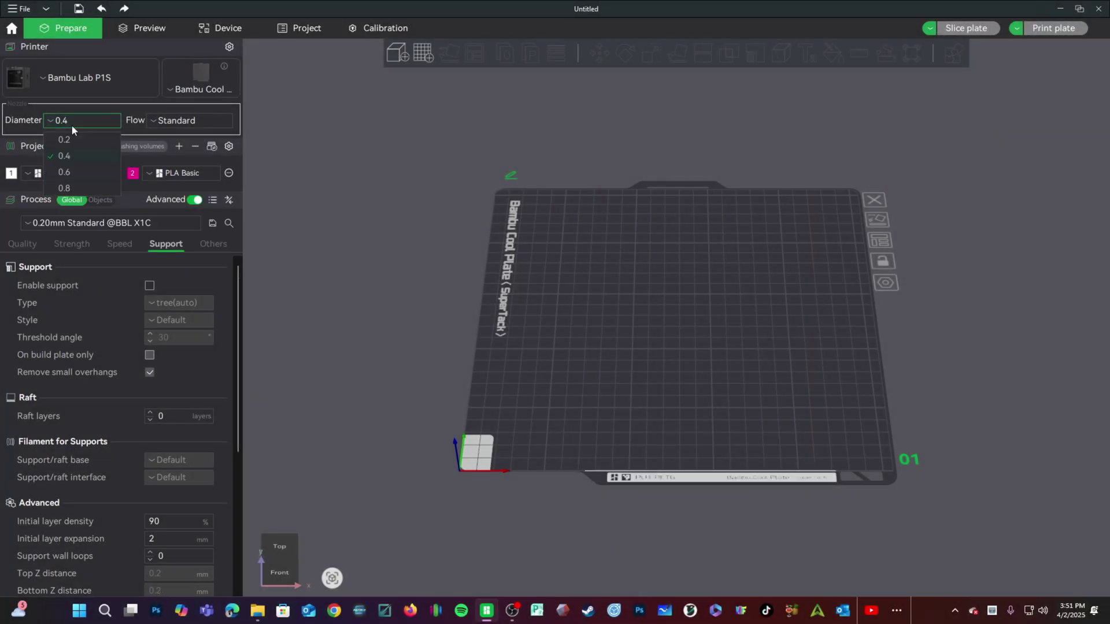
click(72, 169)
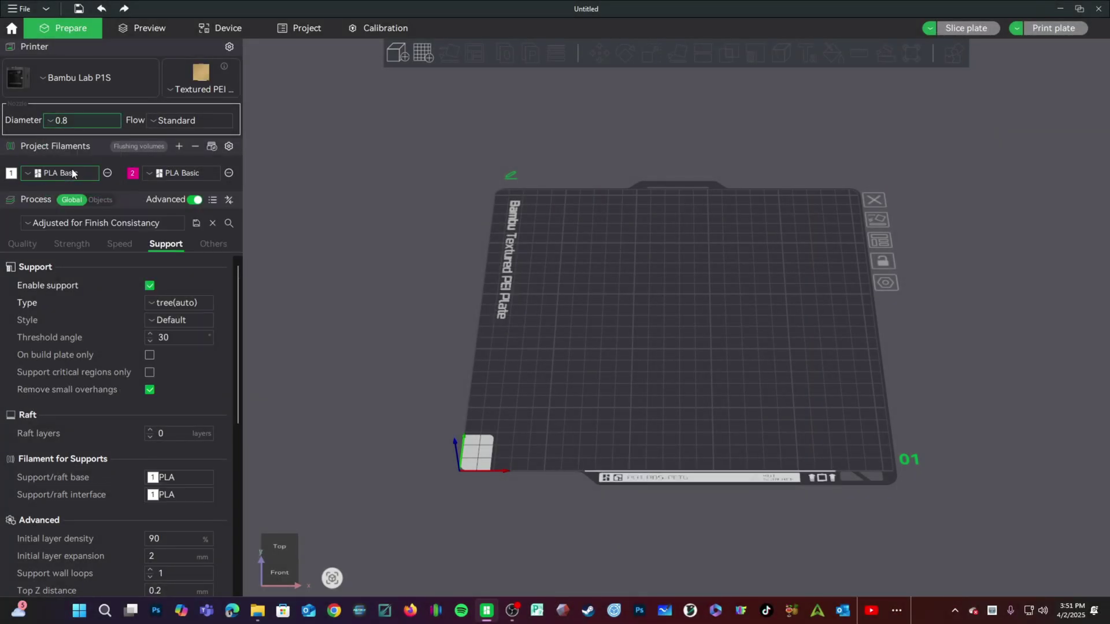
click(74, 120)
click(75, 119)
click(64, 123)
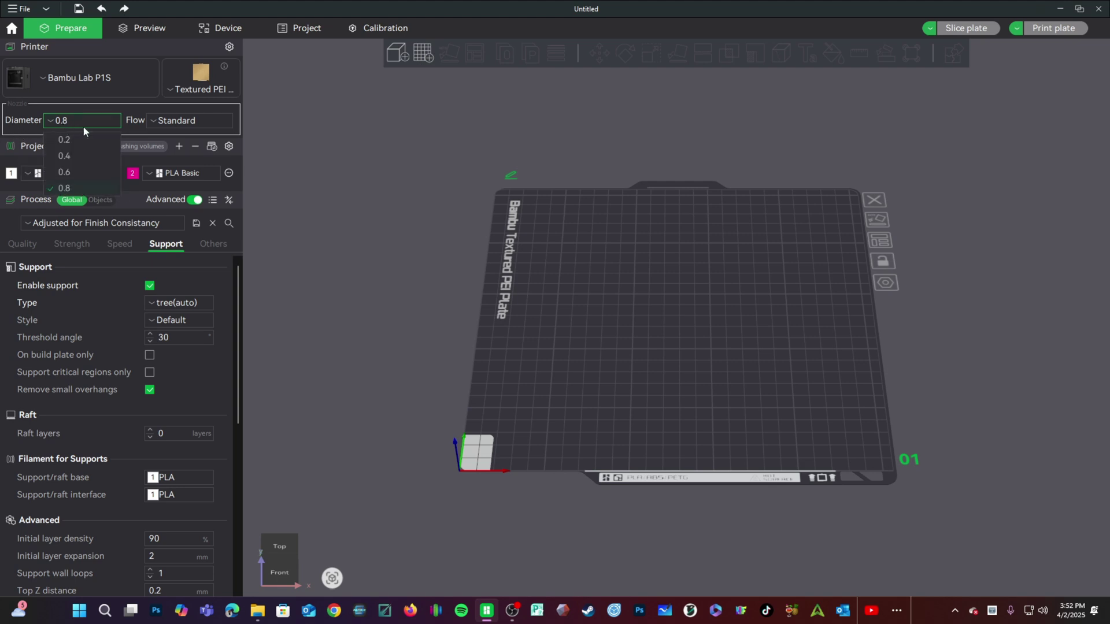
click(86, 157)
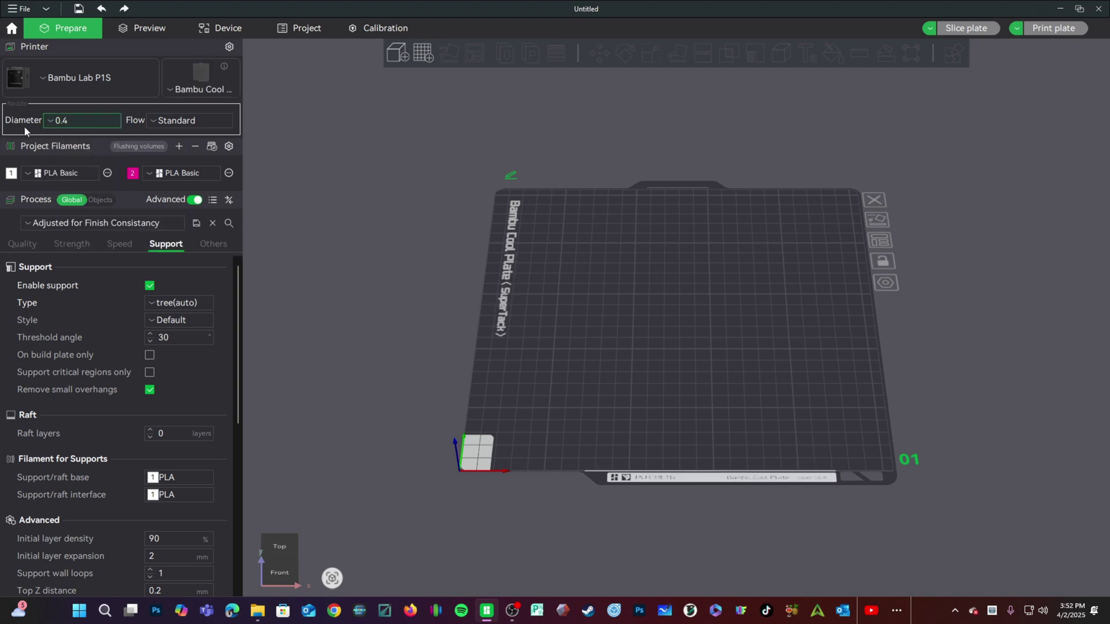
- Cycle the nozzle diameter through 0.2, 0.4, 0.6, 0.4 and finally 0.8
click(69, 120)
click(64, 139)
click(81, 121)
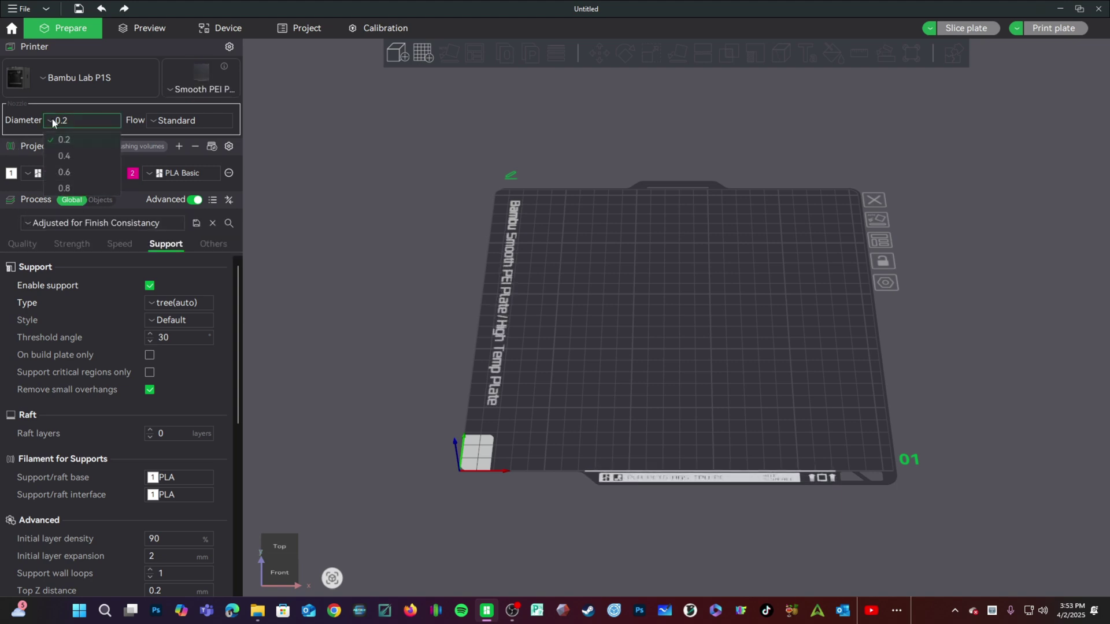
click(72, 151)
click(81, 121)
click(66, 171)
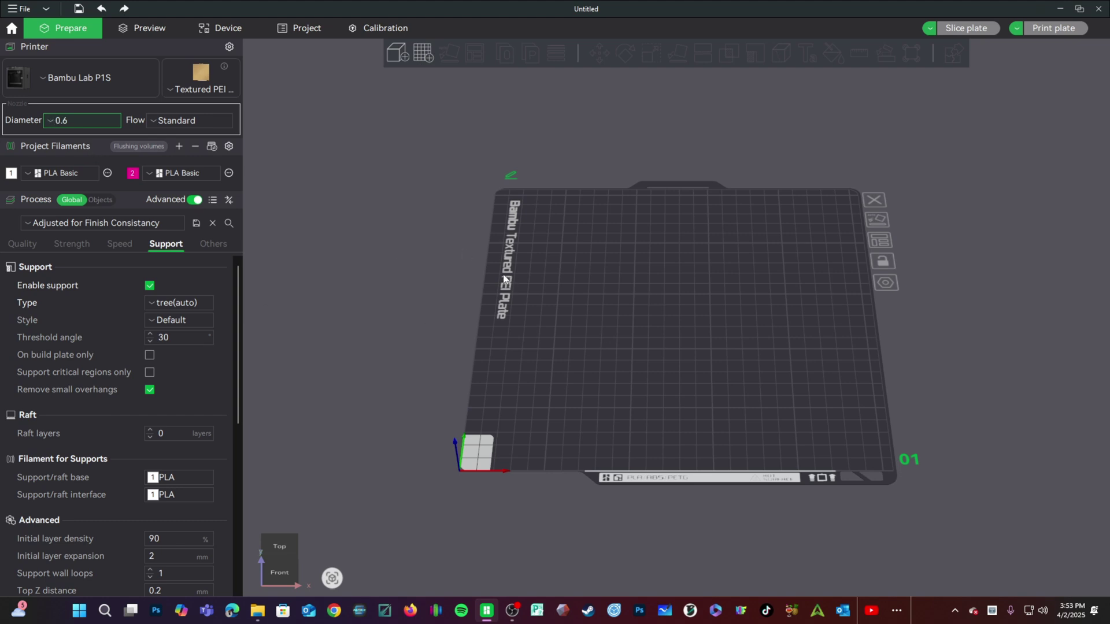
click(76, 123)
click(74, 155)
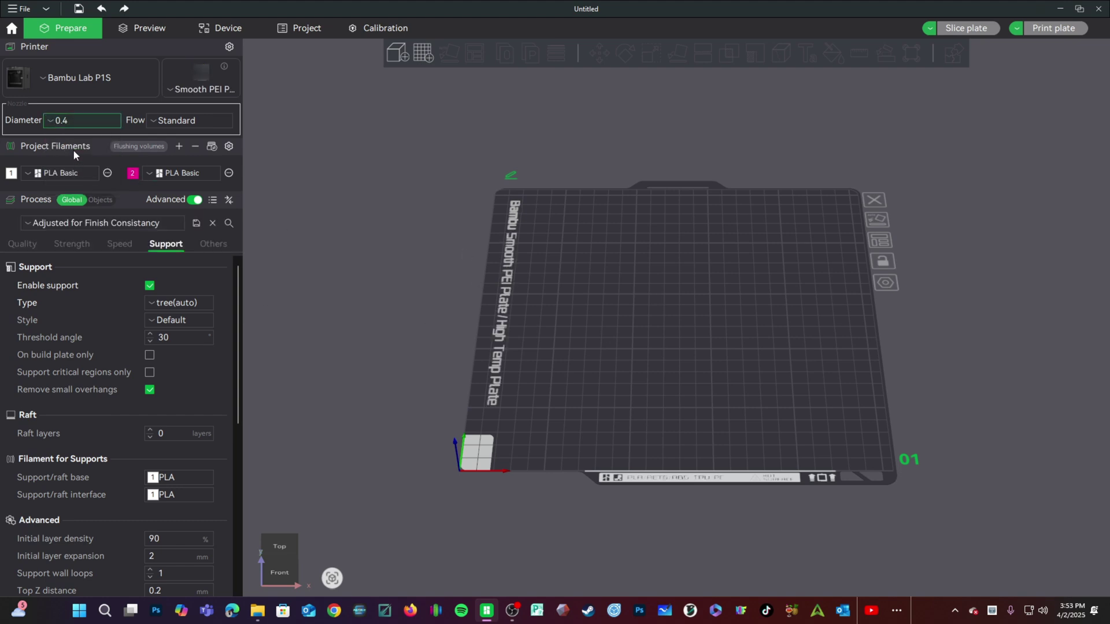
click(78, 120)
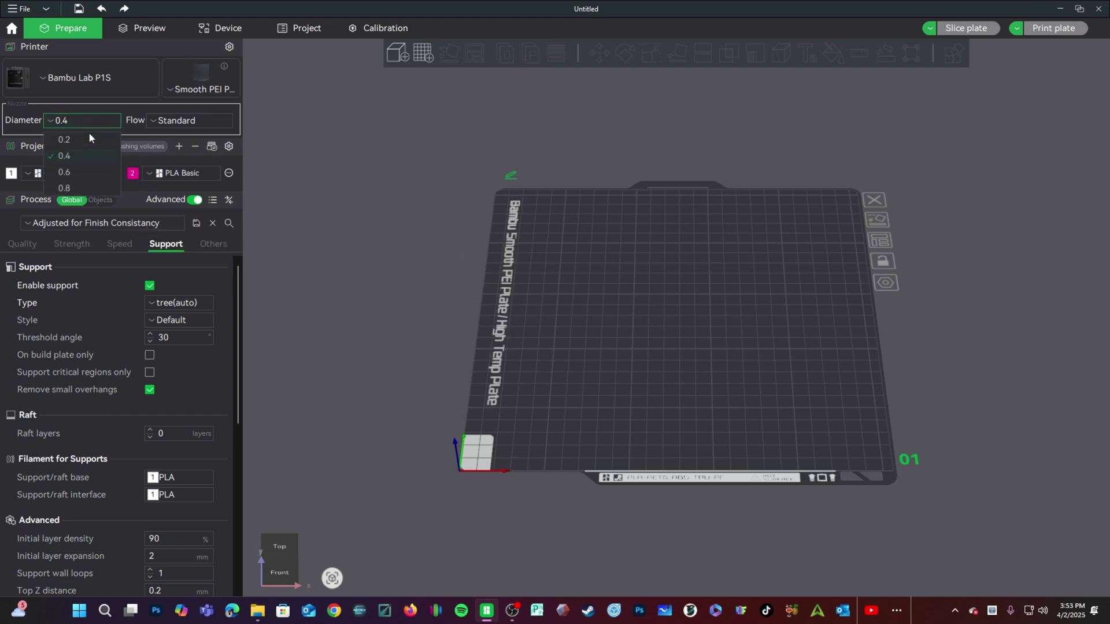
click(65, 183)
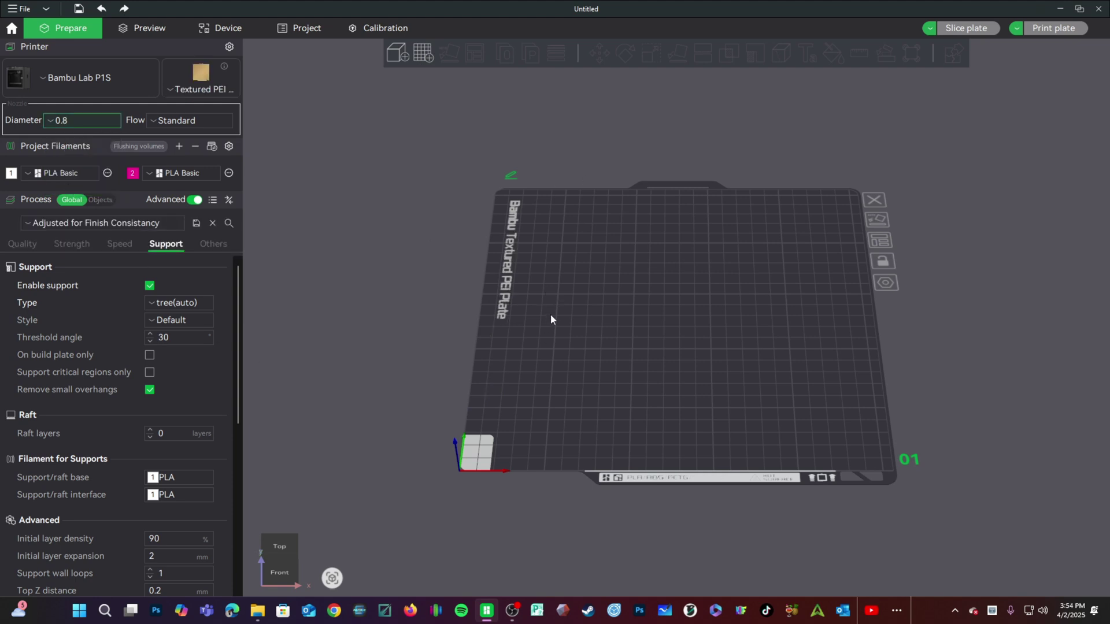
- Switch the bed to the Smooth PEI / High Temp plate and the nozzle to 0.4
click(188, 93)
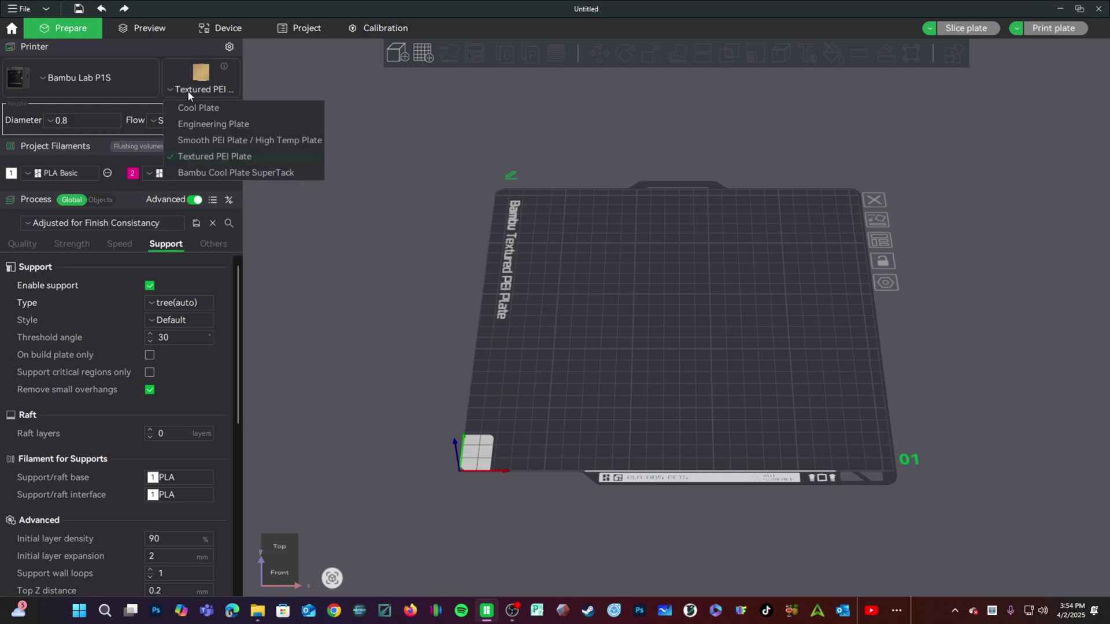
click(215, 138)
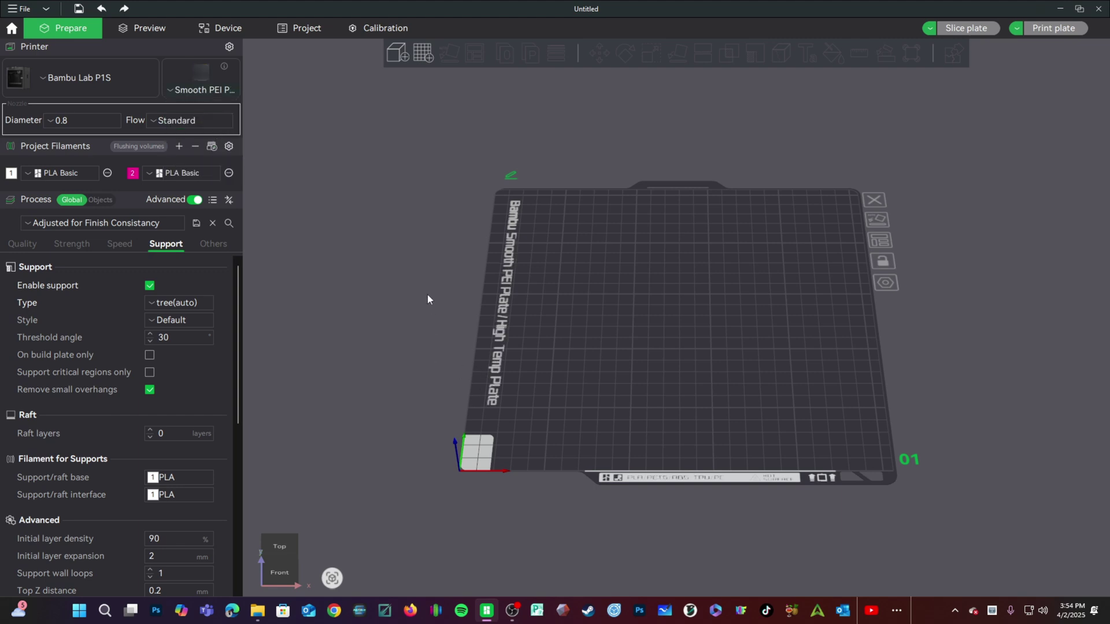
click(210, 96)
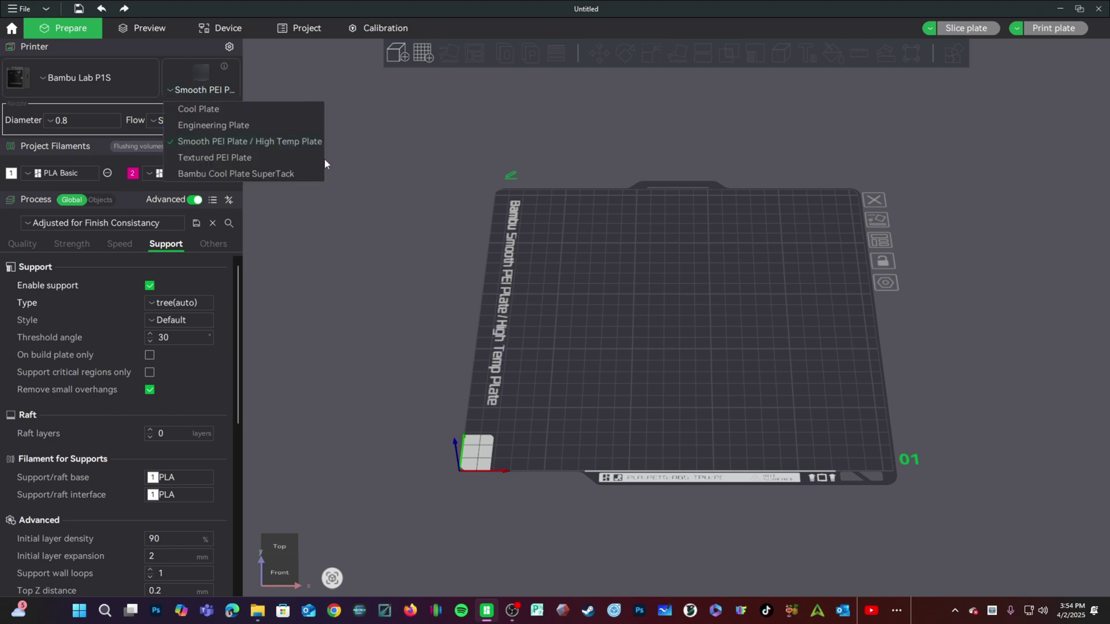
click(220, 155)
click(98, 121)
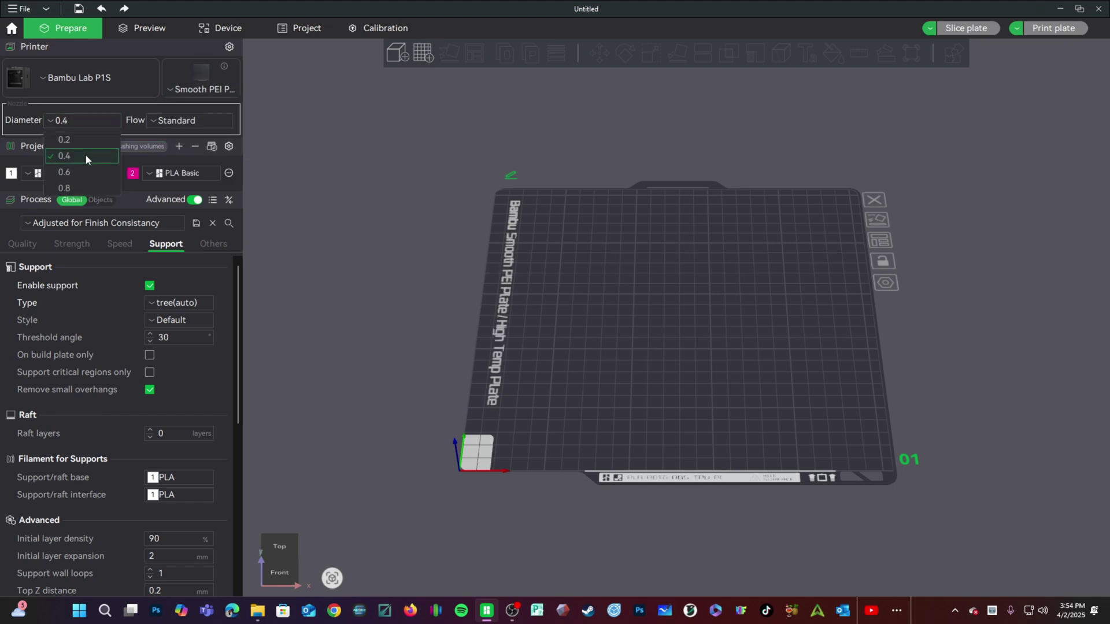
click(76, 170)
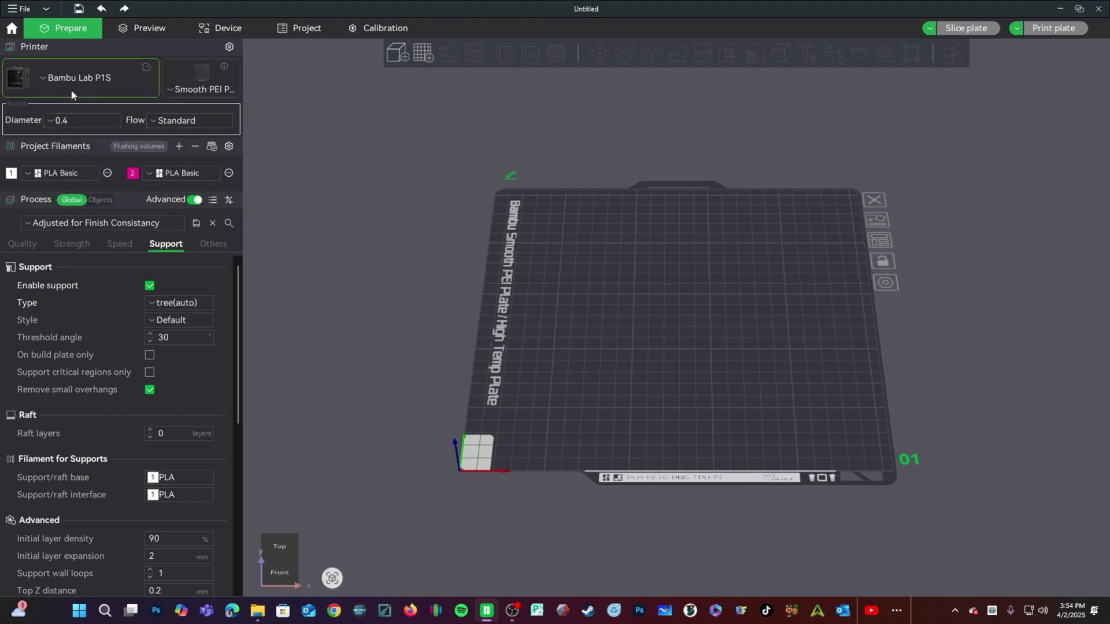
- Scroll through the printer presets, then open settings for the Bambu Lab P1S 0.4 nozzle preset
click(35, 81)
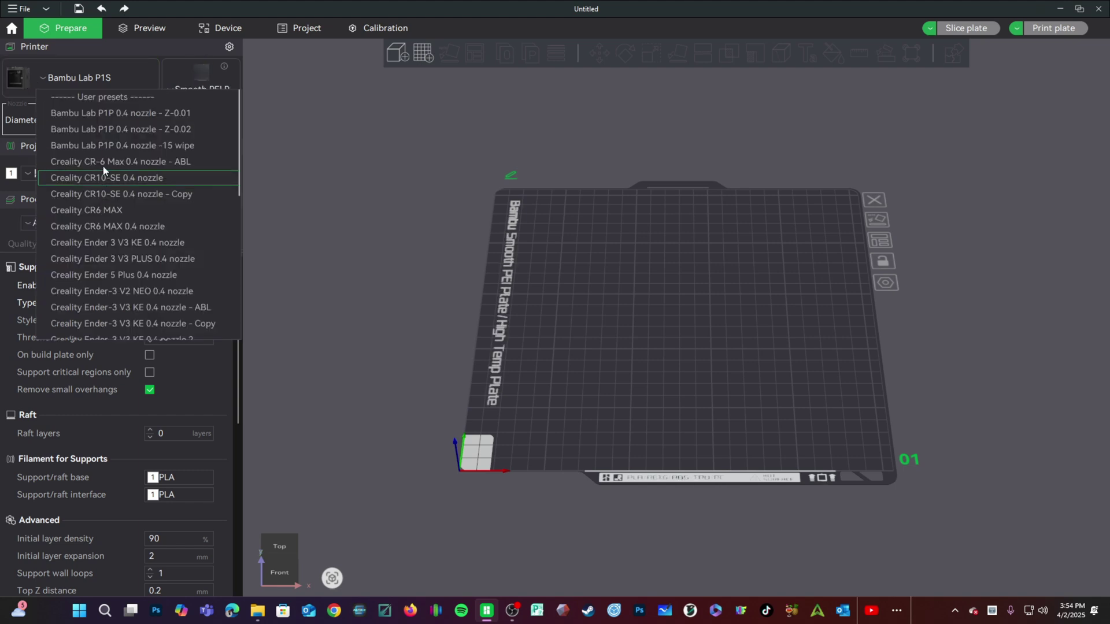
scroll(121, 205, down, 7)
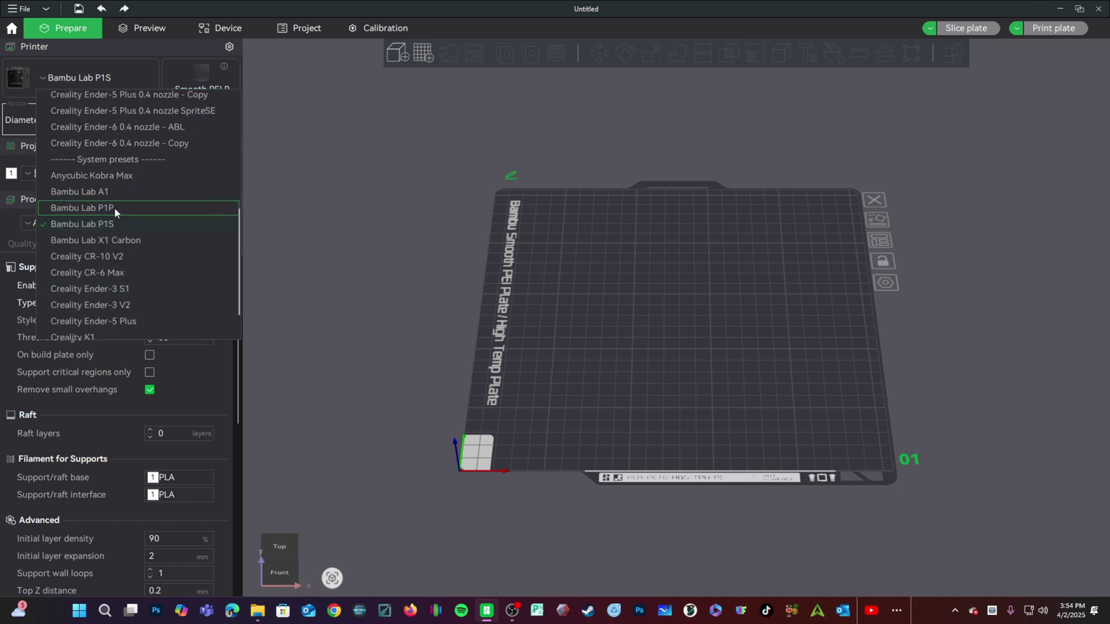
scroll(98, 289, down, 3)
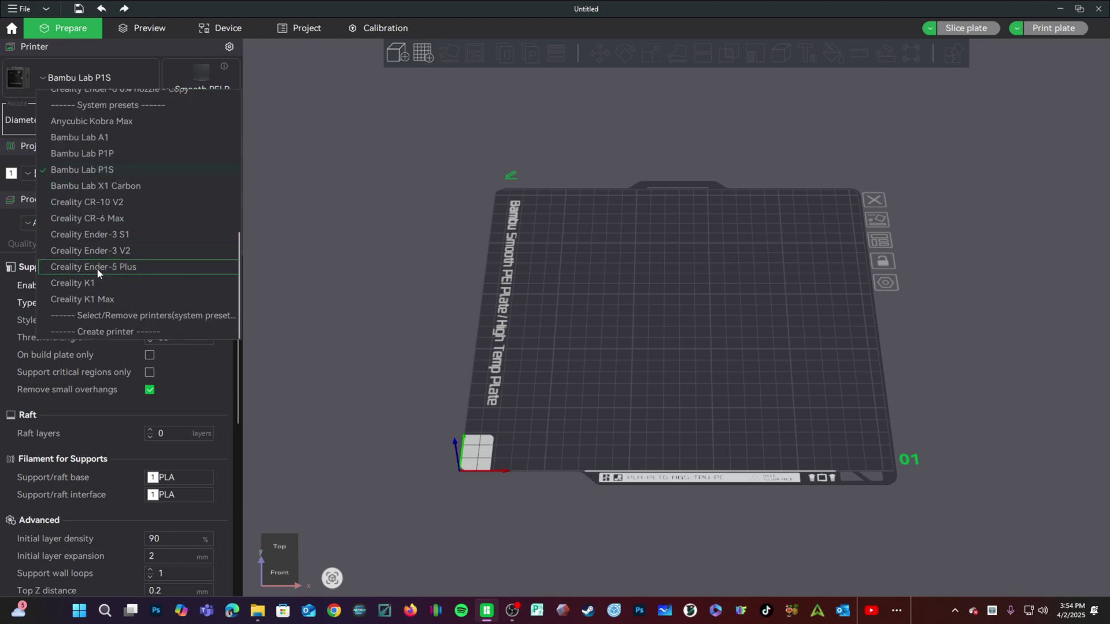
scroll(112, 269, up, 10)
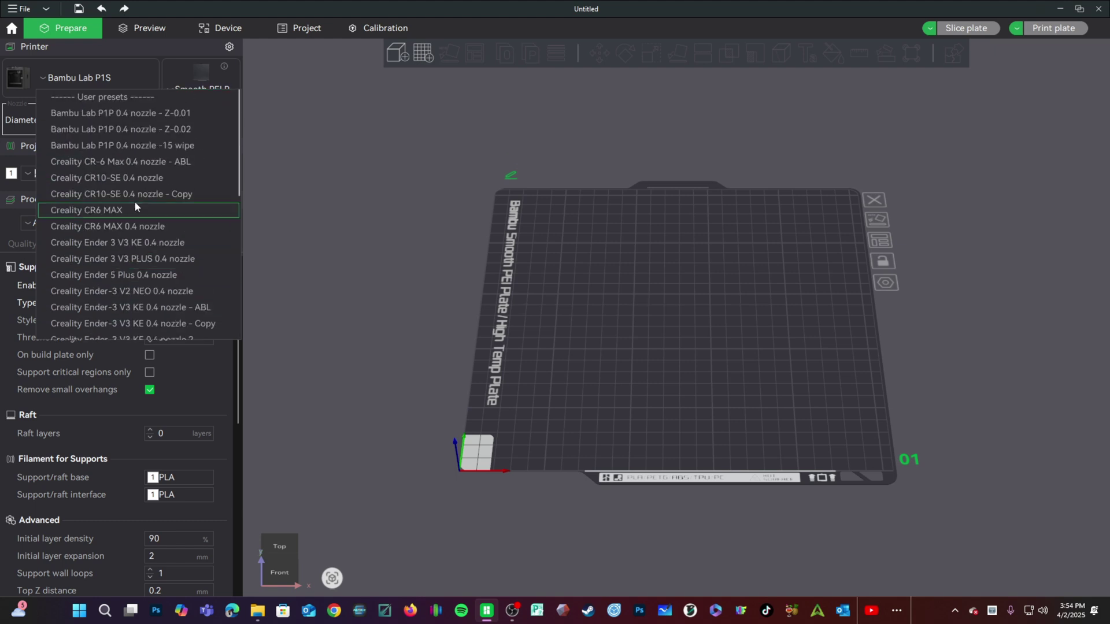
click(145, 67)
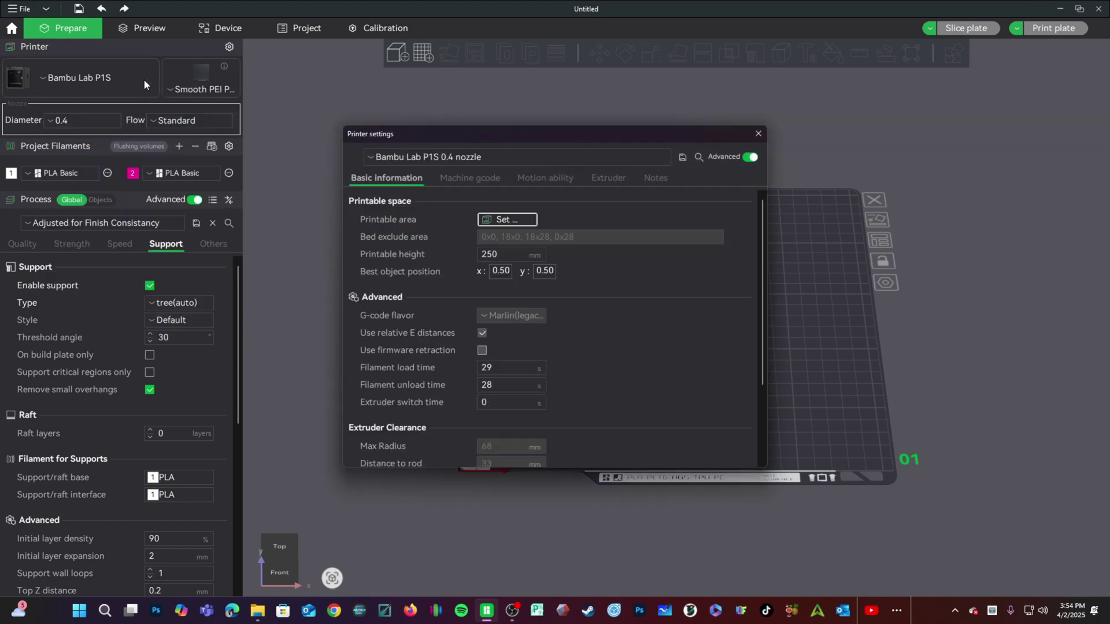
- Review the Machine G-code, Motion ability and Extruder pages, close them, and select Bambu Lab X1 Carbon
click(470, 177)
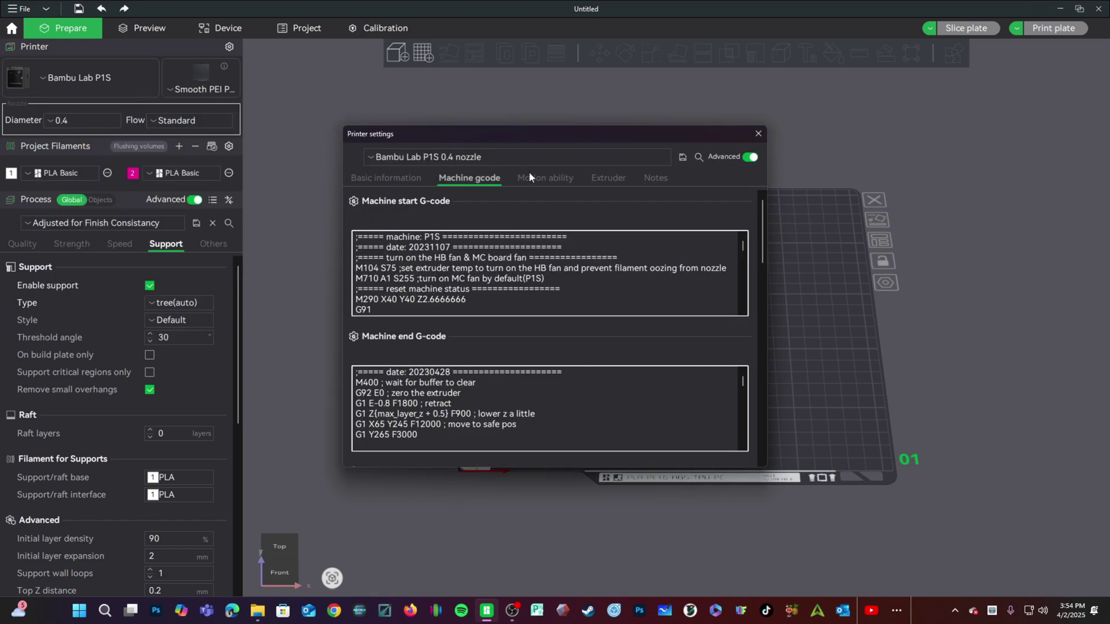
click(543, 177)
click(607, 177)
click(758, 134)
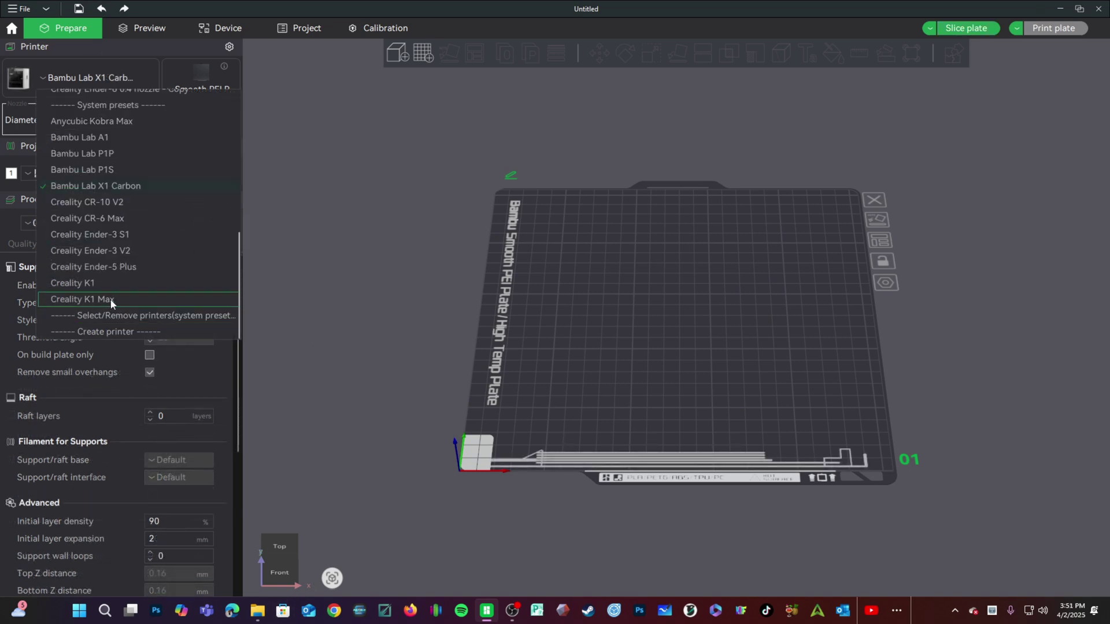
click(102, 169)
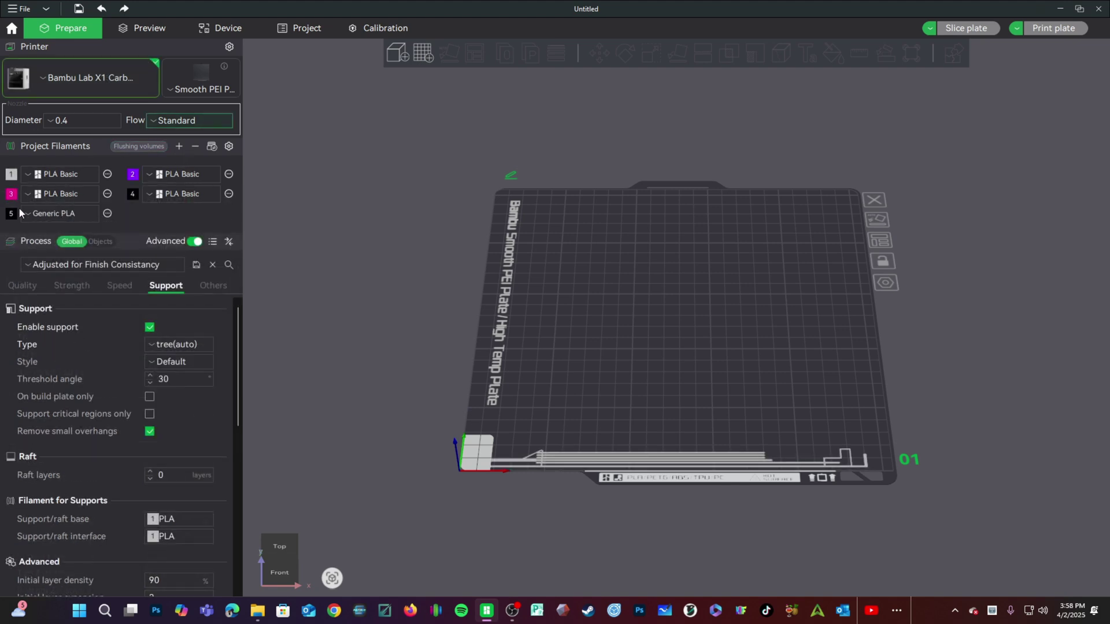
click(108, 176)
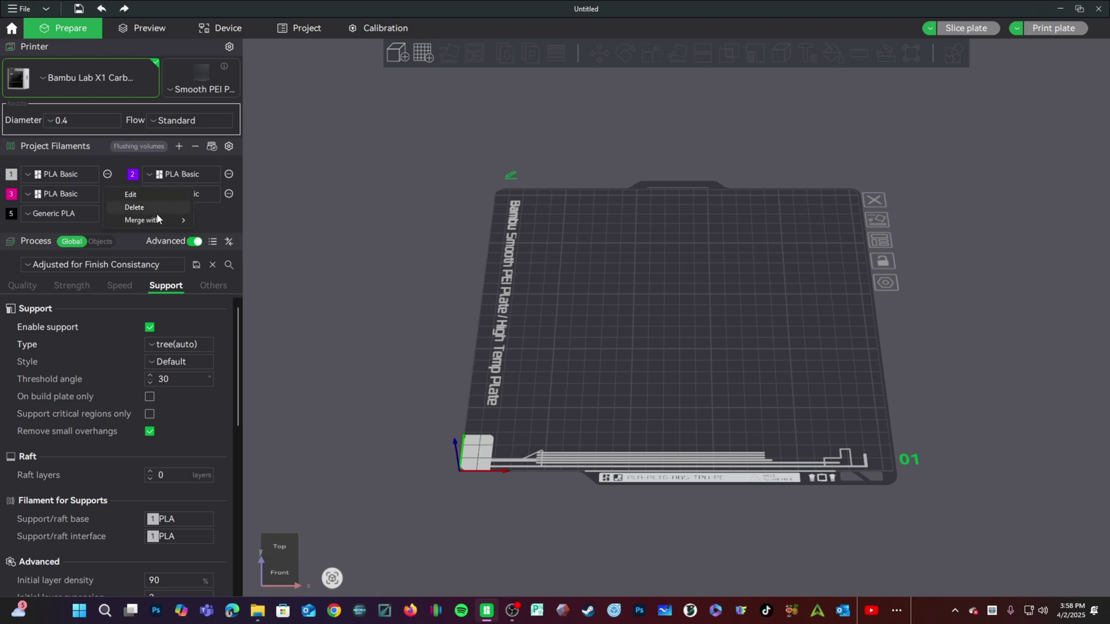
mouse_move(164, 218)
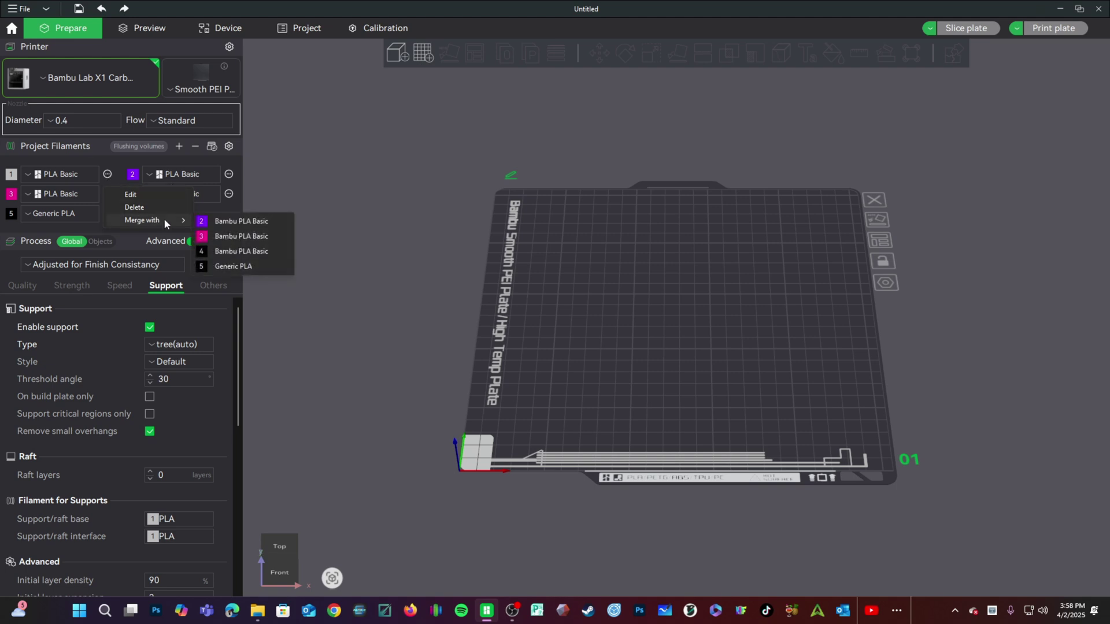
click(132, 194)
scroll(637, 389, down, 10)
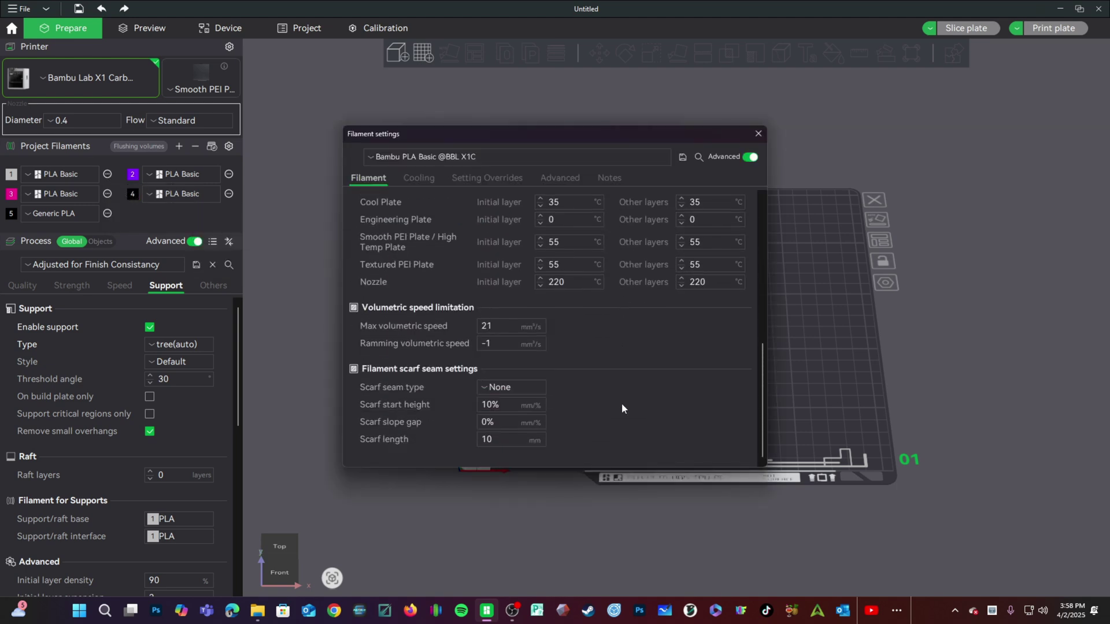
click(758, 135)
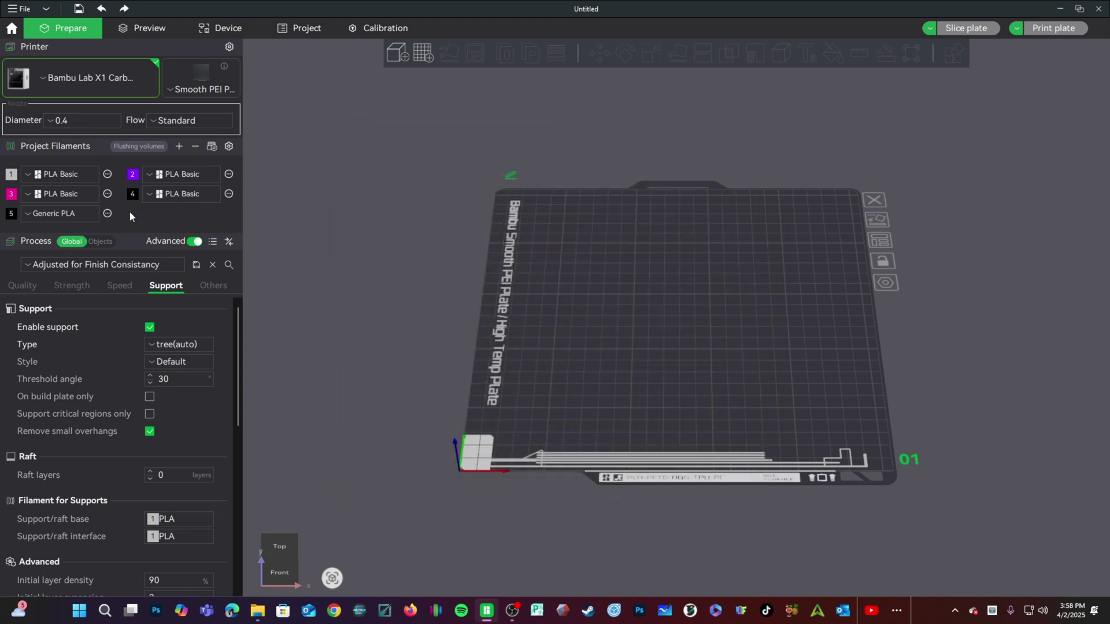
click(106, 174)
mouse_move(147, 221)
click(123, 162)
click(69, 119)
- Try nozzle diameters 0.2, 0.4 and 0.6, and change the bed plate type
click(80, 134)
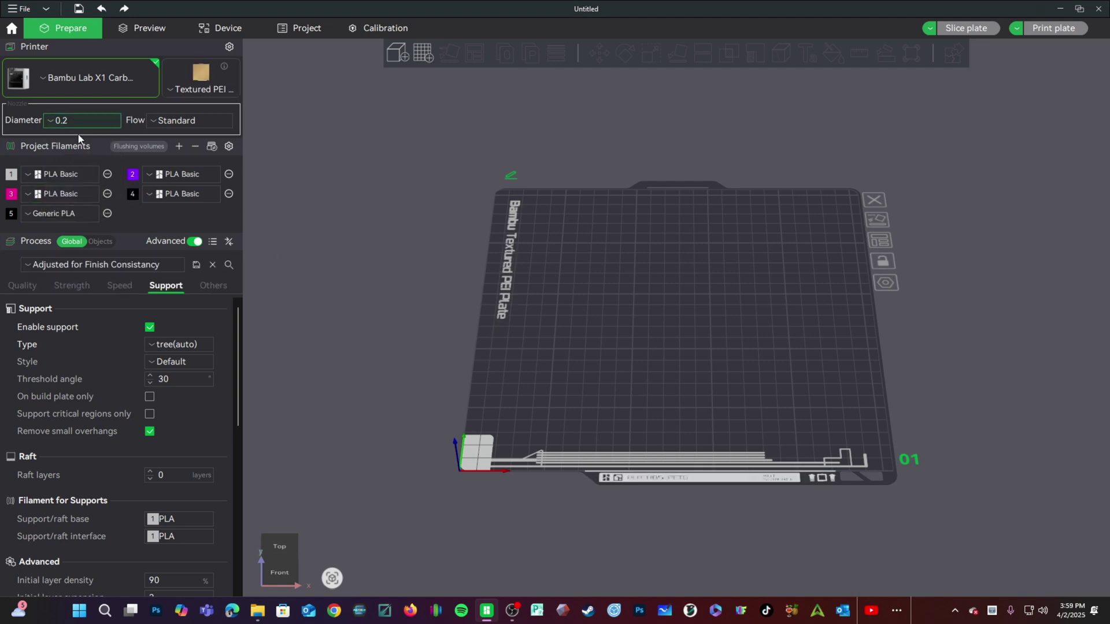
click(75, 121)
click(74, 153)
click(71, 121)
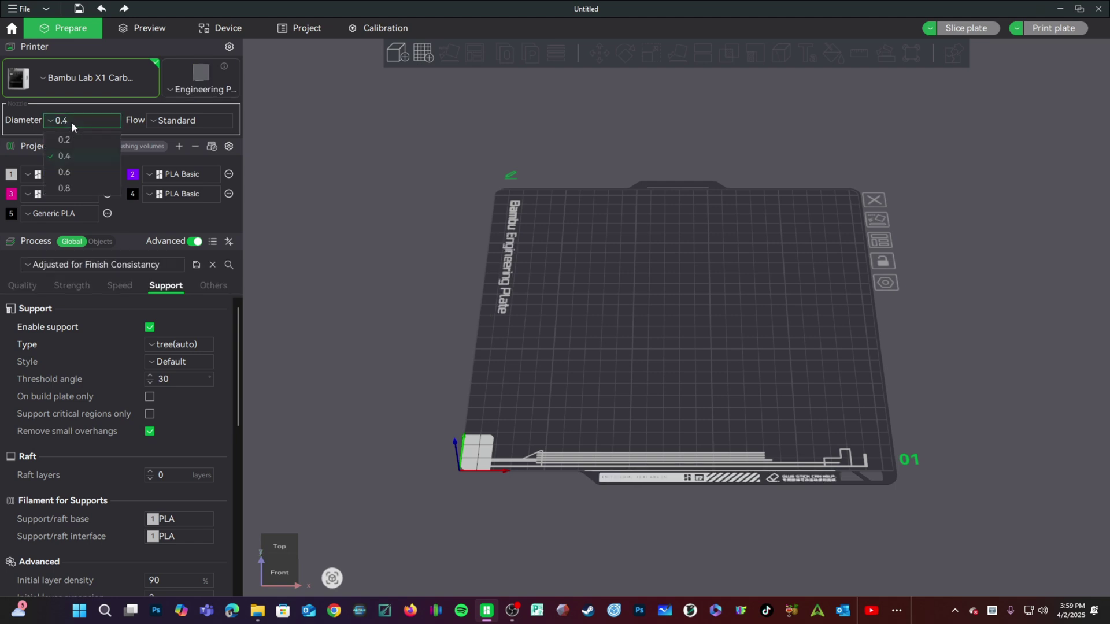
click(72, 169)
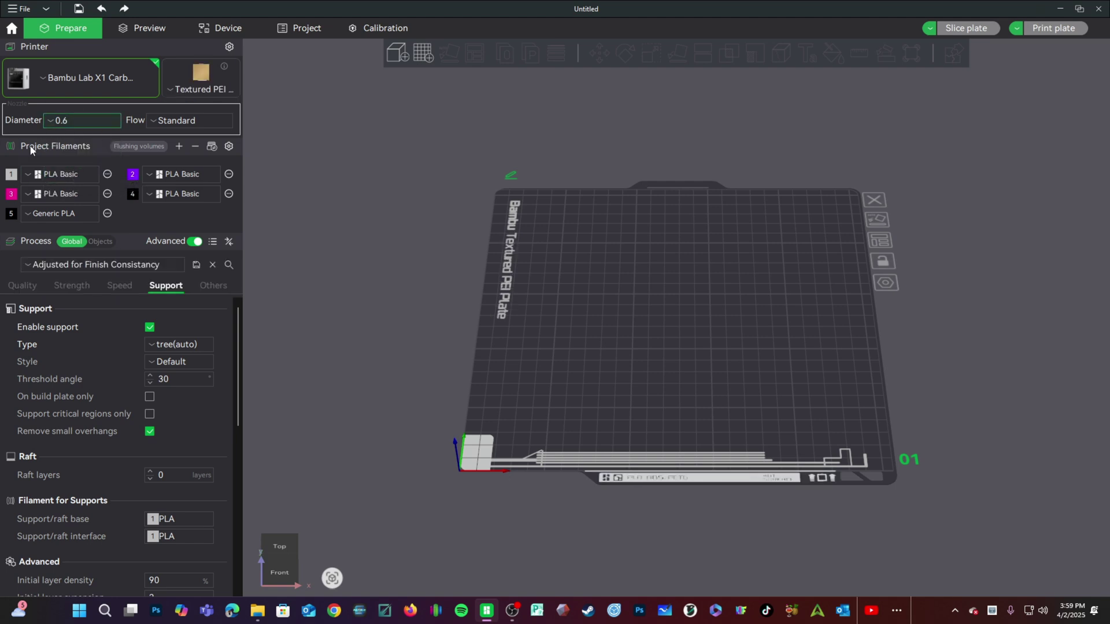
click(196, 88)
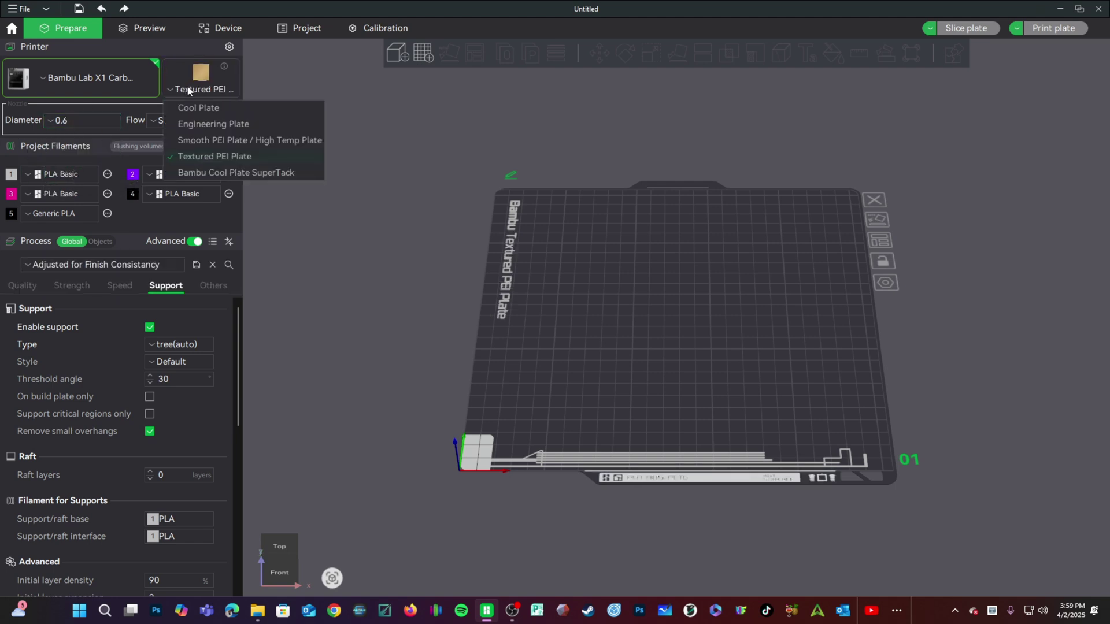
click(206, 140)
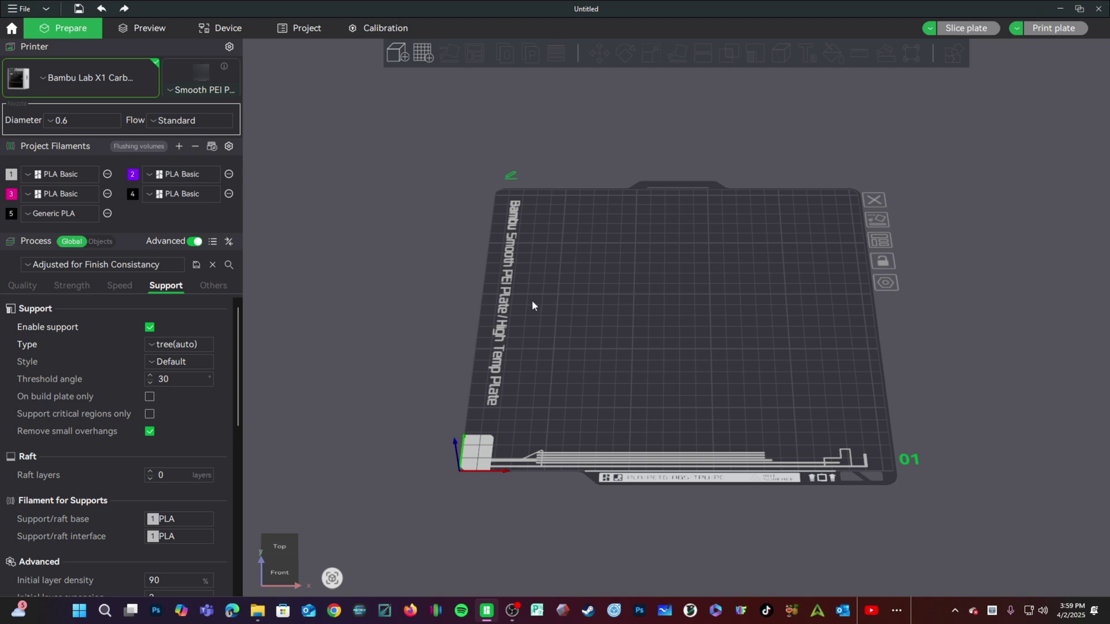
- Set the nozzle diameter to 0.8 and view the process presets available for it
click(67, 119)
click(71, 188)
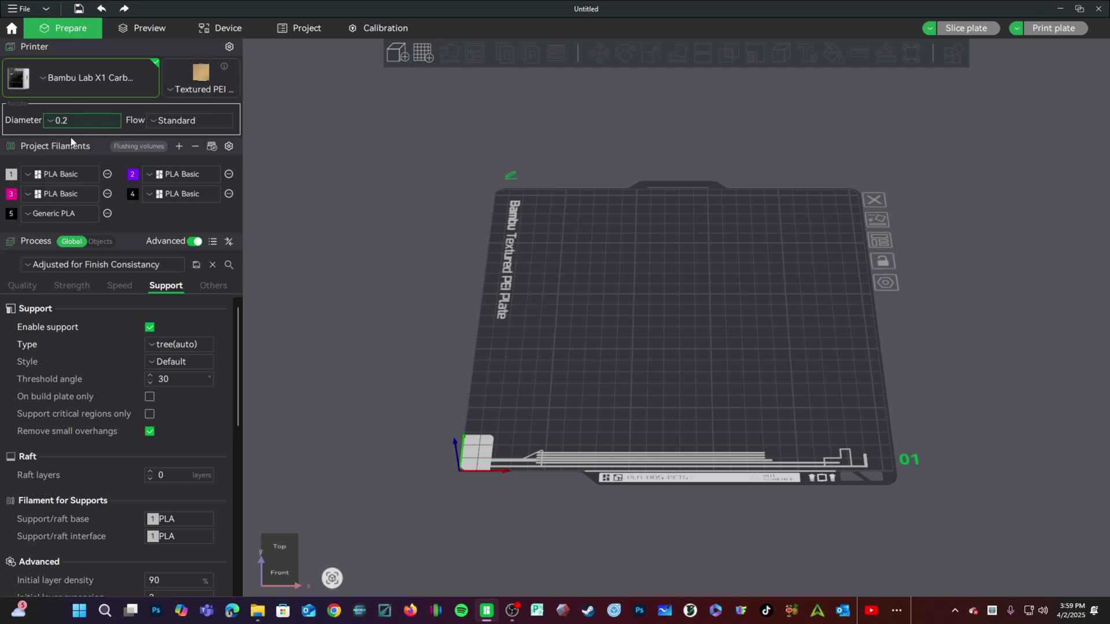
click(75, 120)
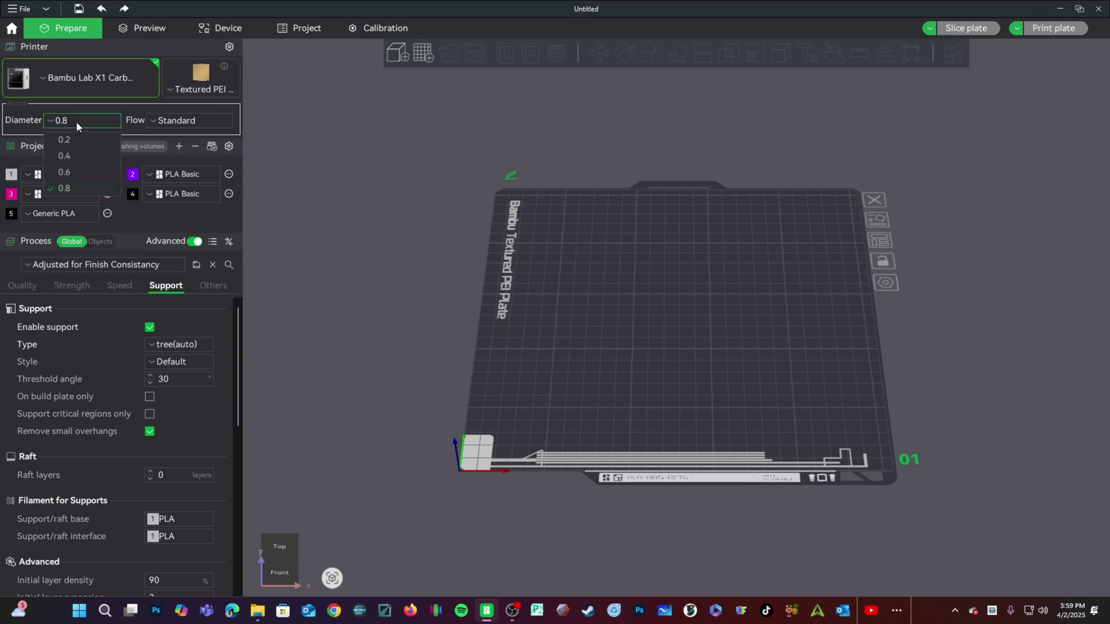
click(70, 188)
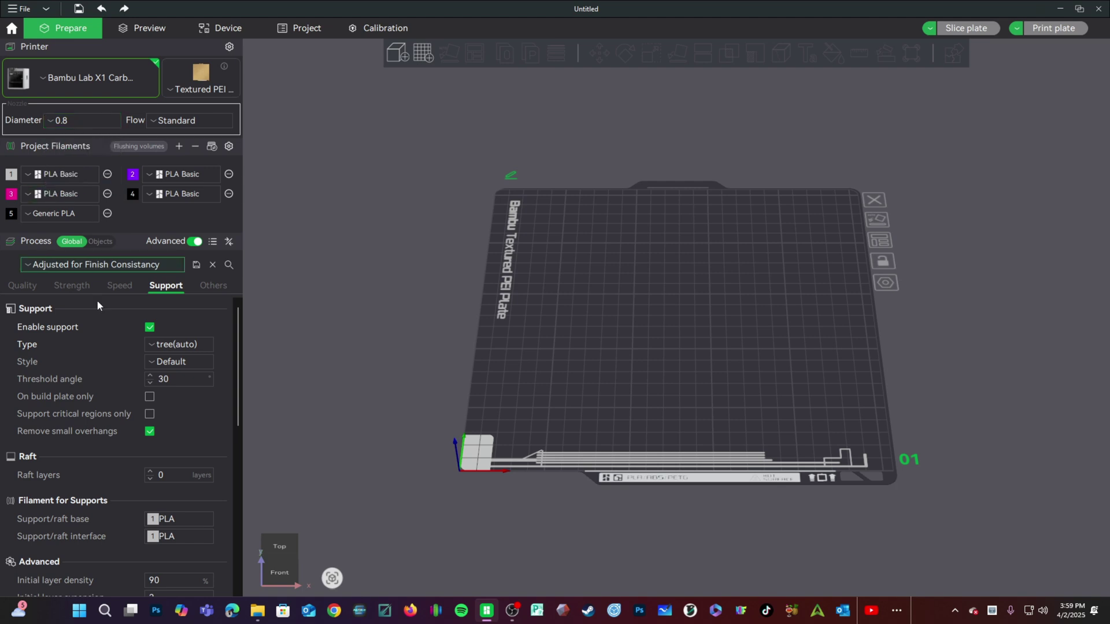
click(99, 266)
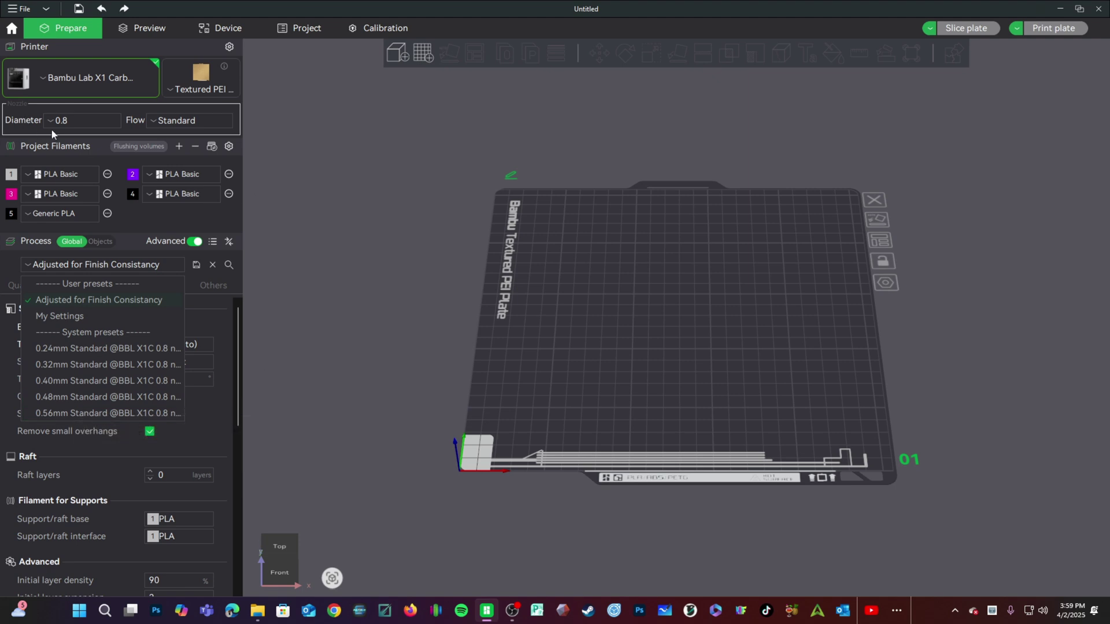
click(65, 121)
click(72, 140)
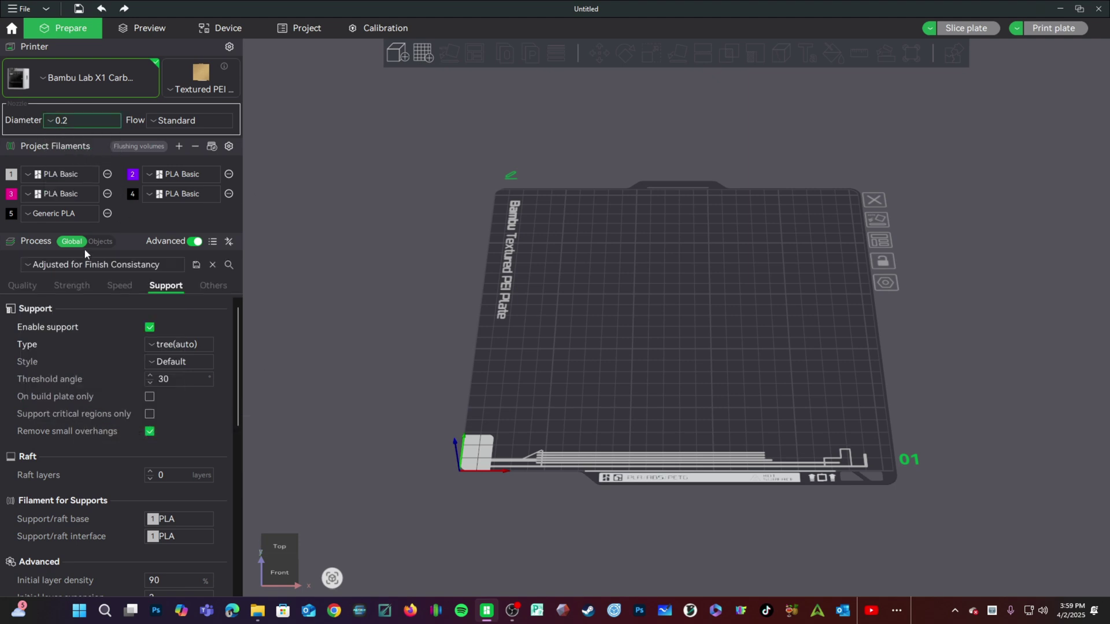
click(79, 264)
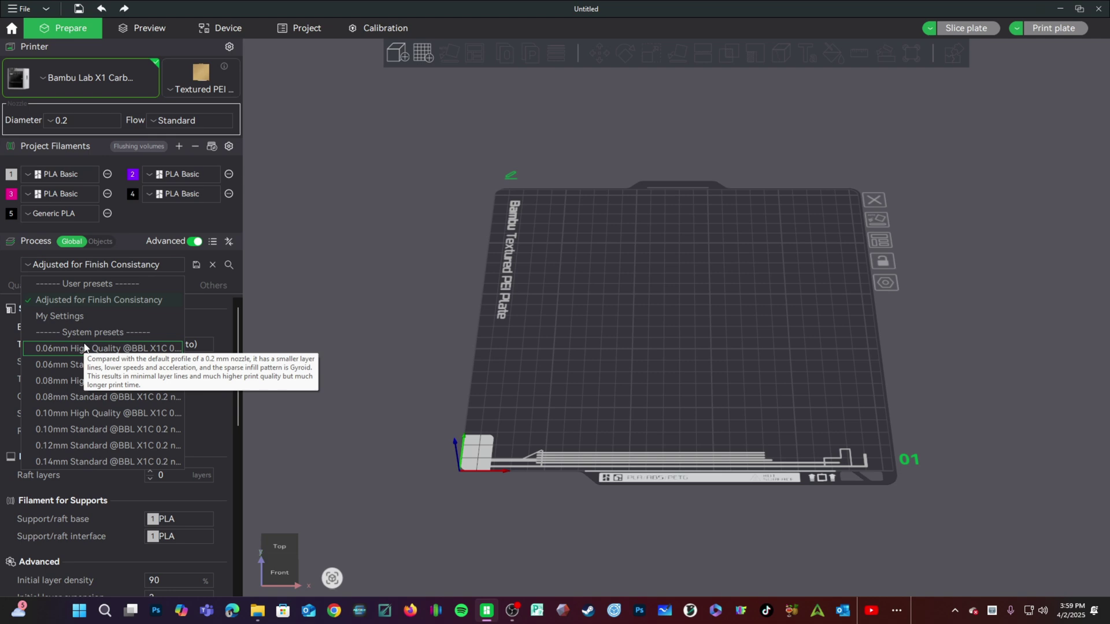
click(86, 122)
click(84, 170)
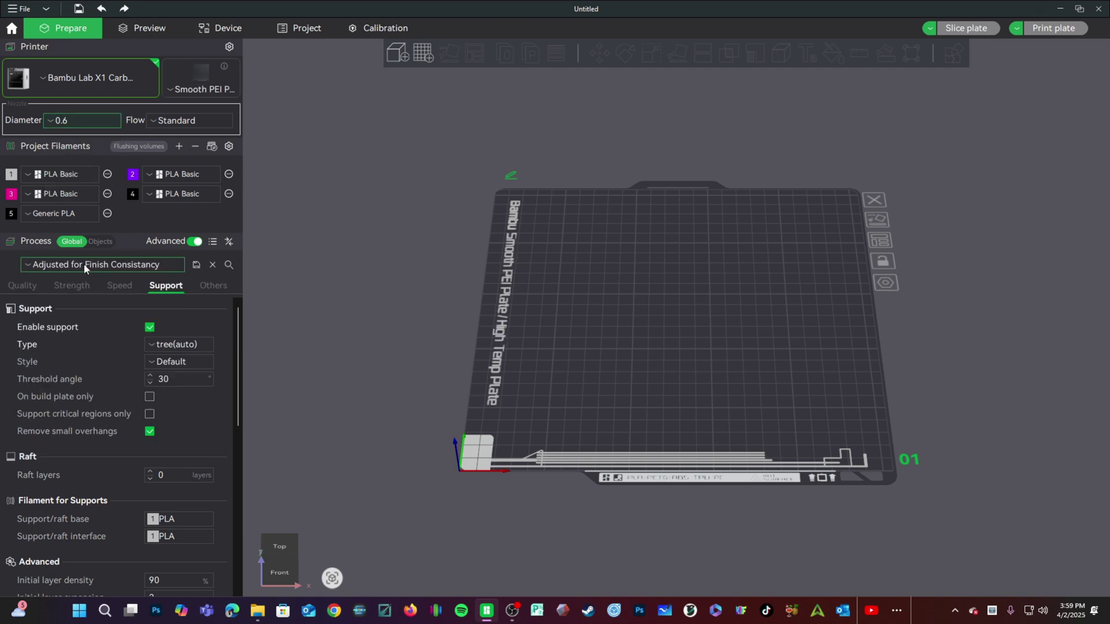
click(85, 266)
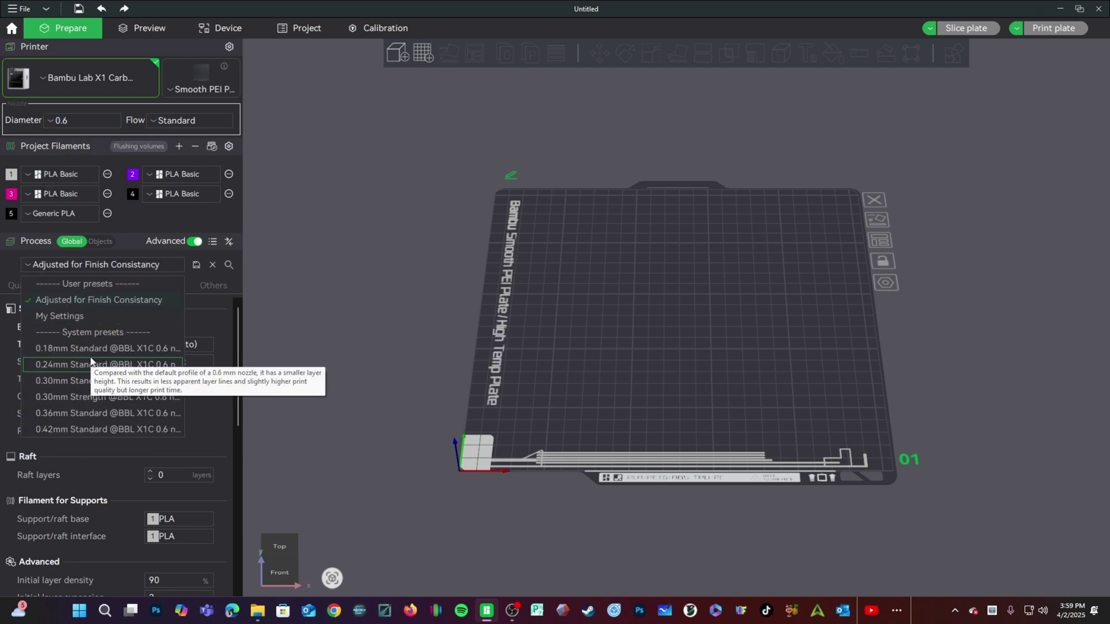
click(83, 122)
click(74, 186)
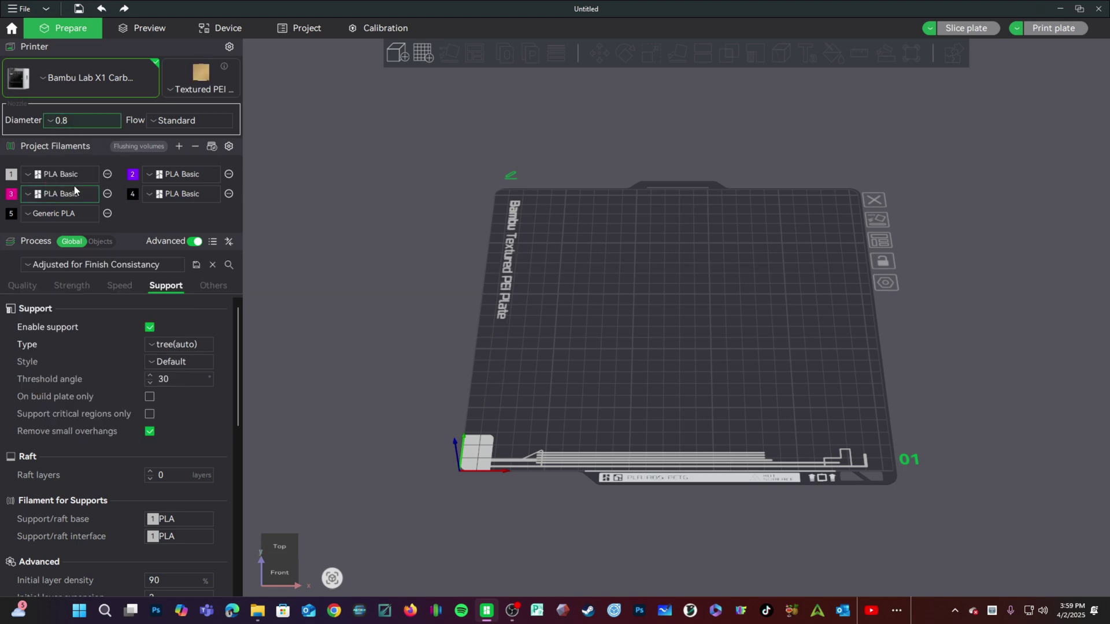
click(86, 265)
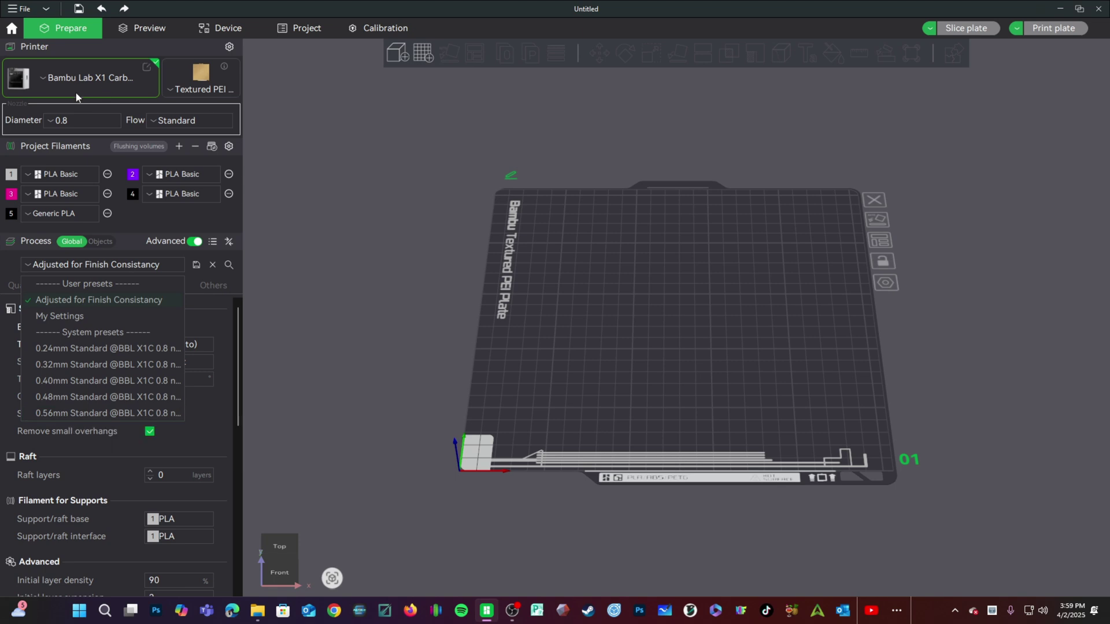
click(67, 115)
click(71, 171)
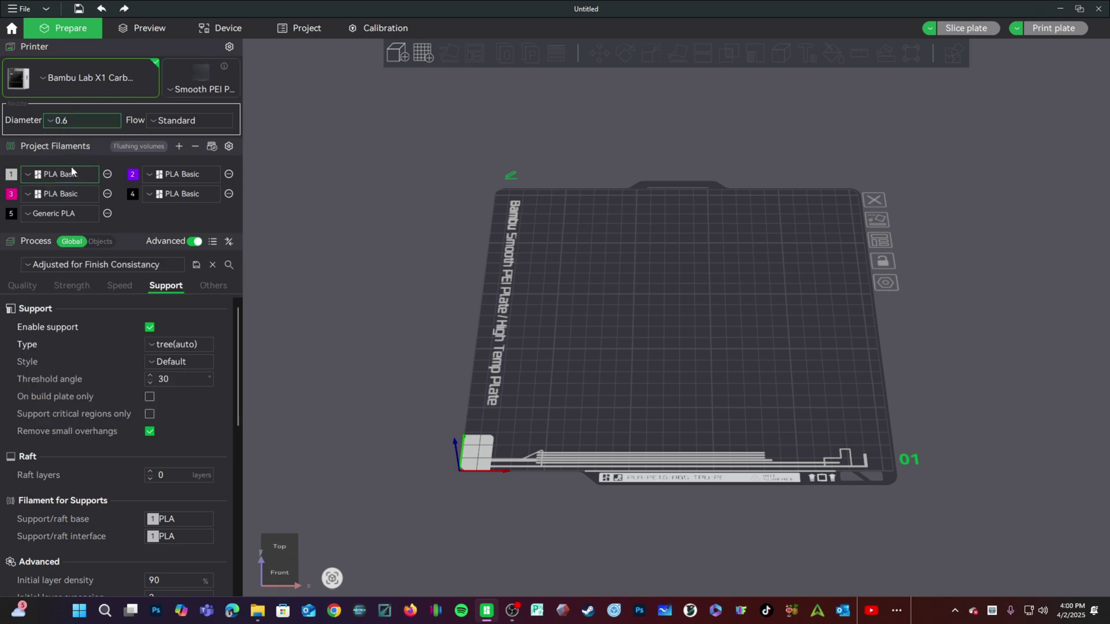
click(62, 266)
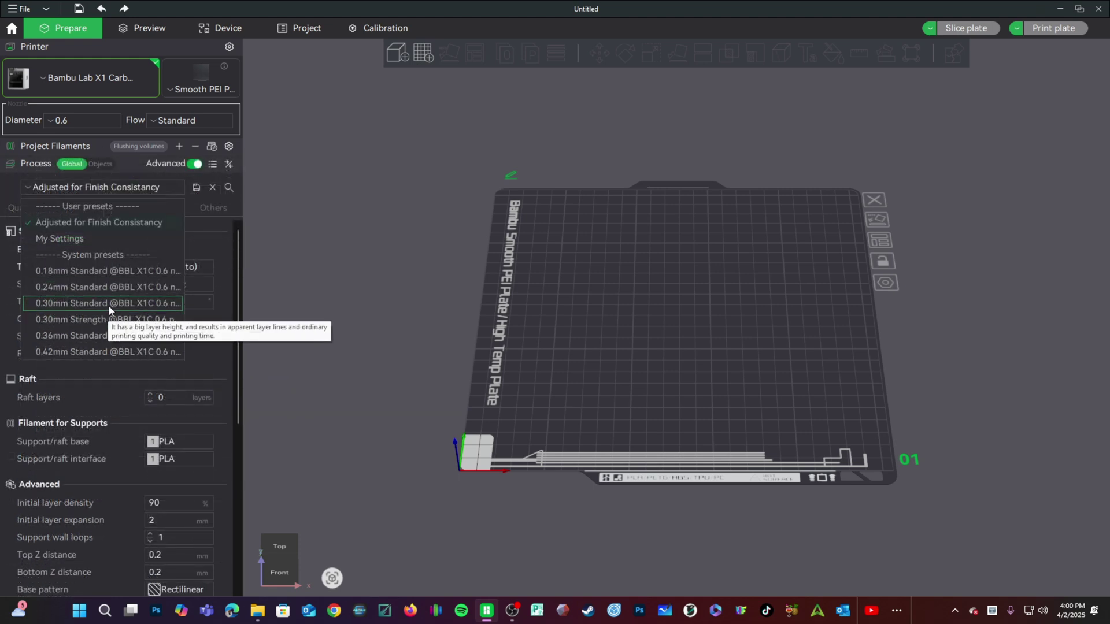
click(79, 119)
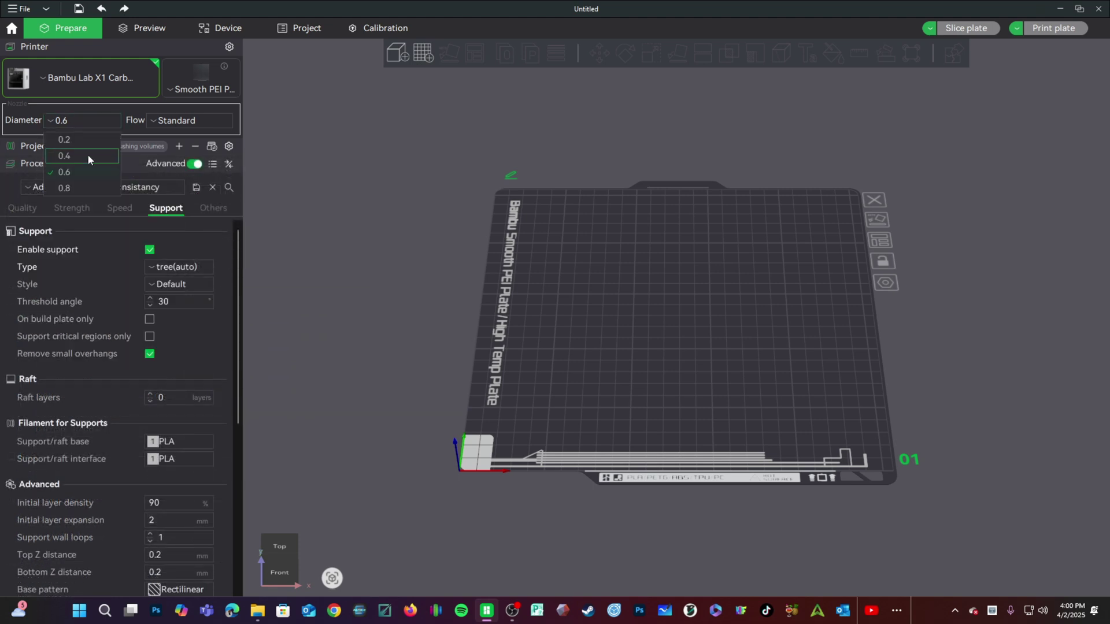
click(64, 187)
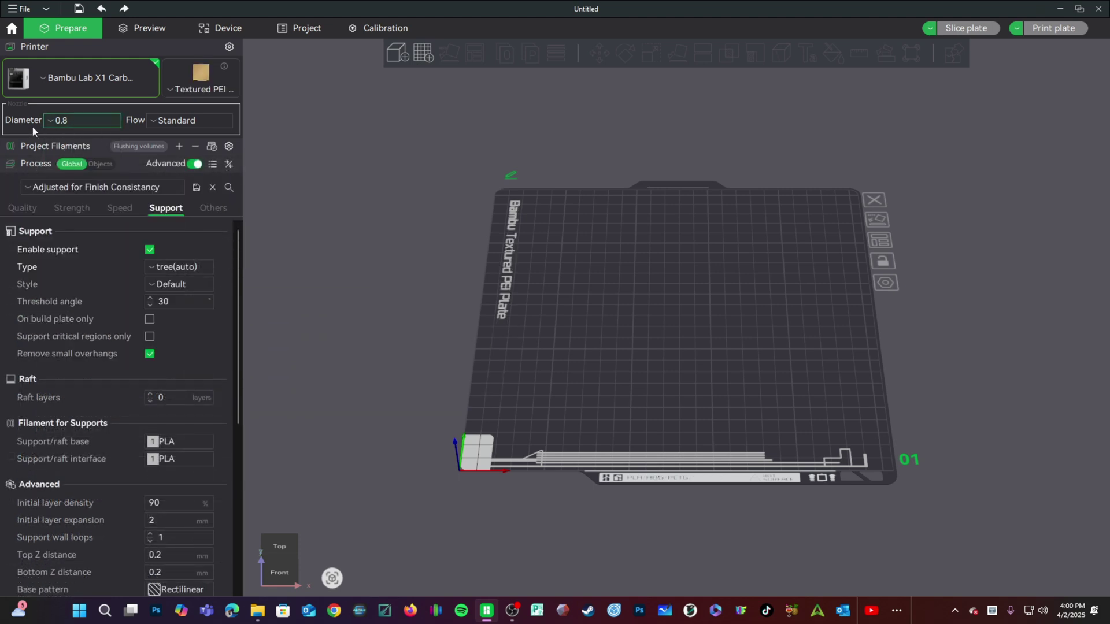
click(211, 29)
- Set the printer's nozzle diameter to 0.8 in Printer Parts, then show Home's recent projects
click(935, 55)
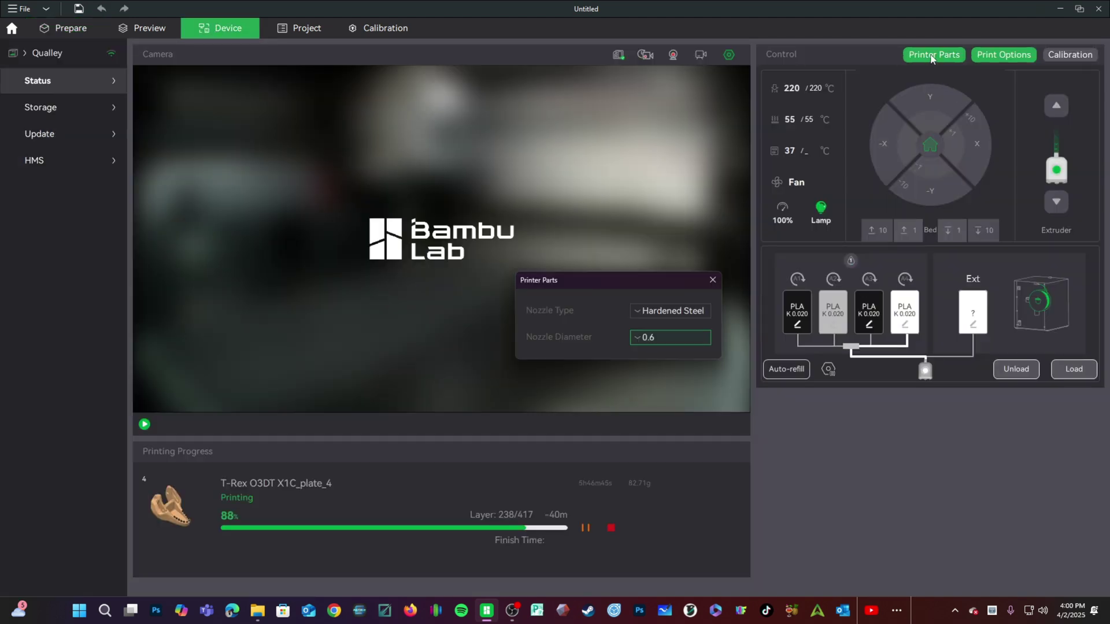
click(665, 337)
click(650, 389)
click(713, 280)
click(11, 29)
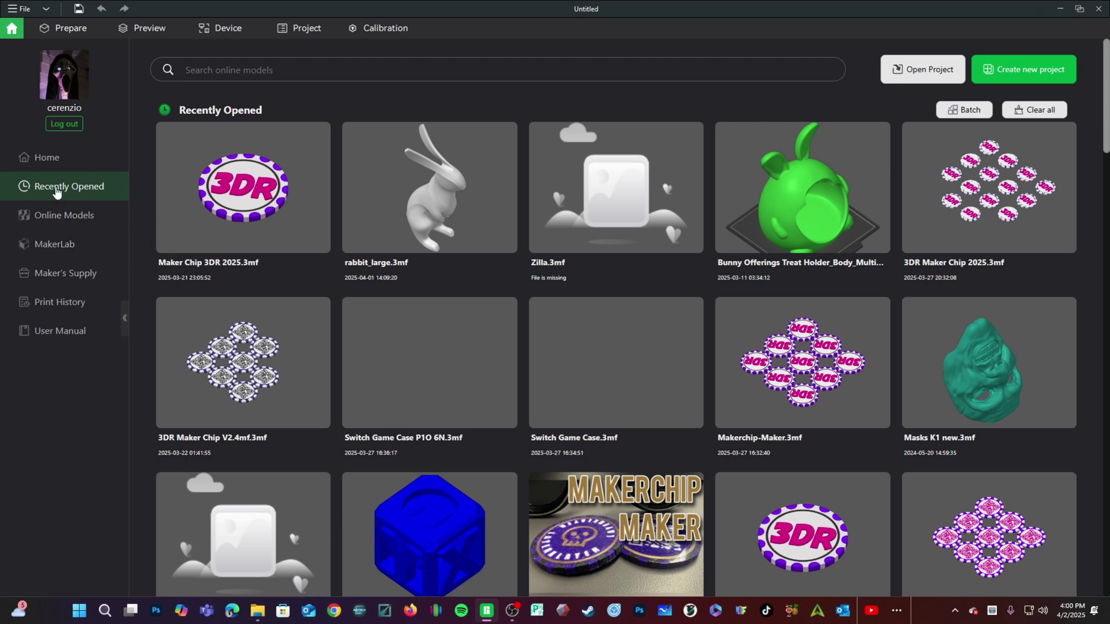
- Open the Maker's Supply store in the browser, show MakerLab, and centre the browser window
click(78, 274)
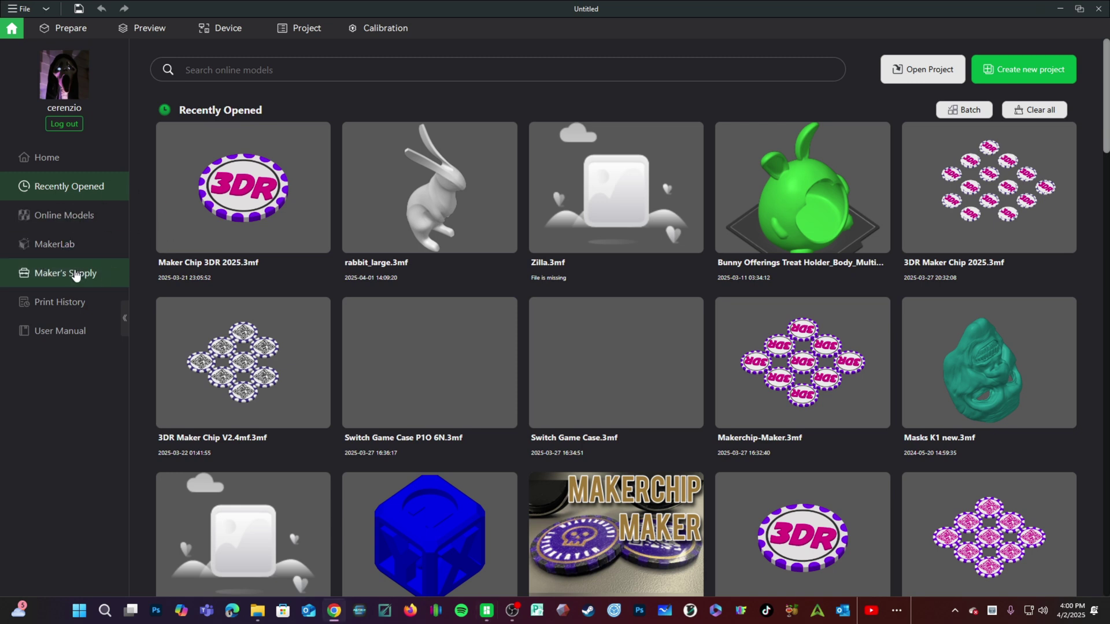
click(53, 247)
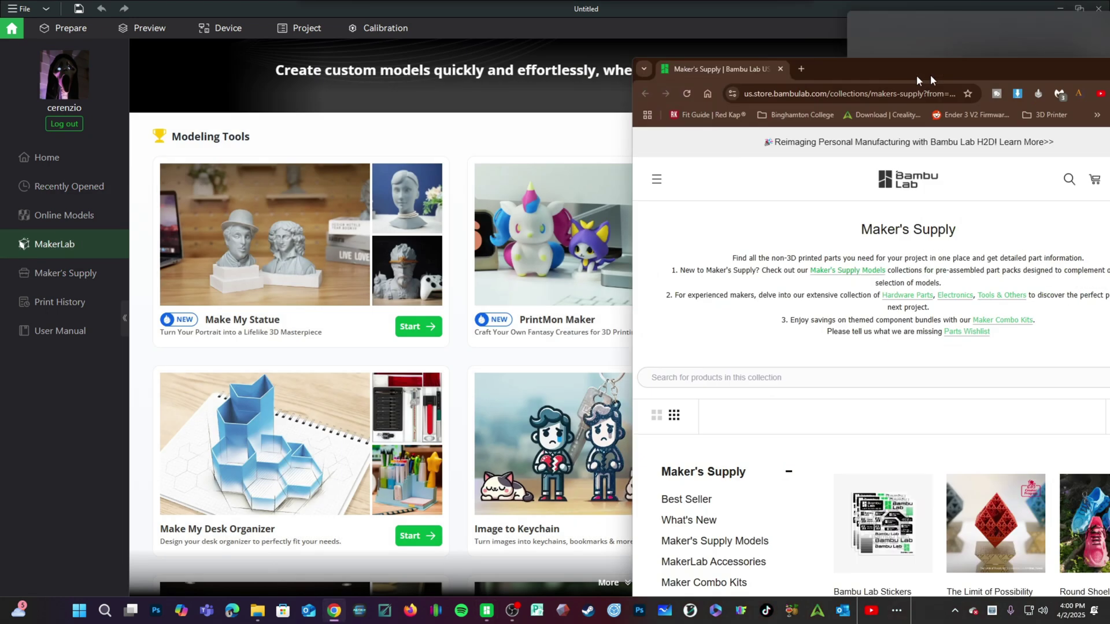
drag(929, 72, 546, 13)
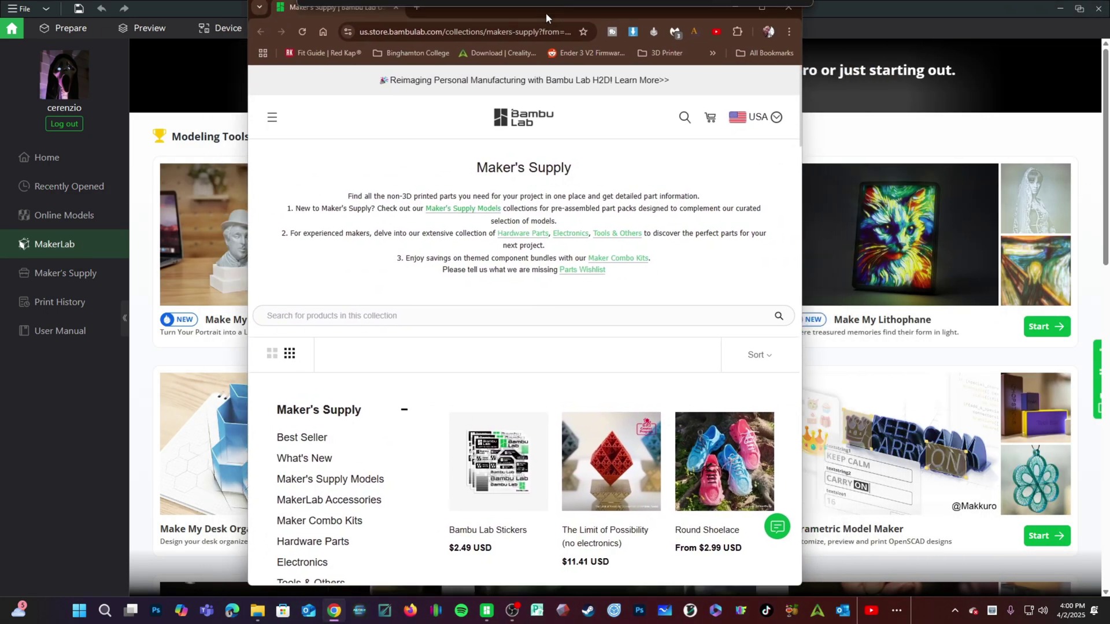
- Minimize the Maker's Supply store window in Chrome to bring back Bambu Studio's Prepare view
click(735, 7)
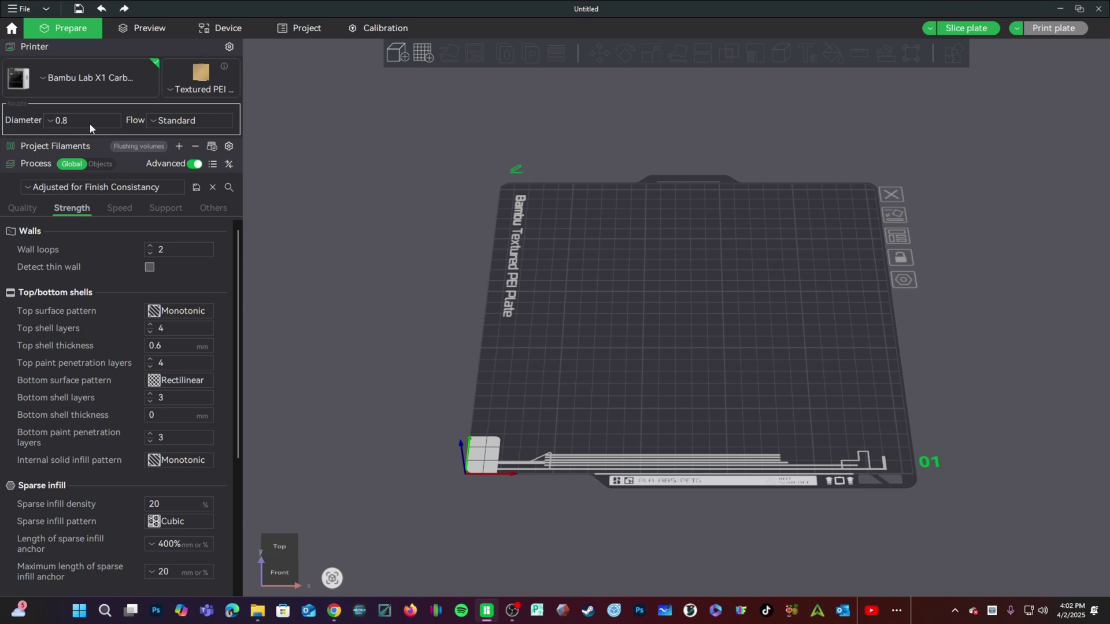
- Add the Bambu Lab H2D to the selectable printers through Select/Remove printers and confirm
click(75, 78)
scroll(81, 232, down, 5)
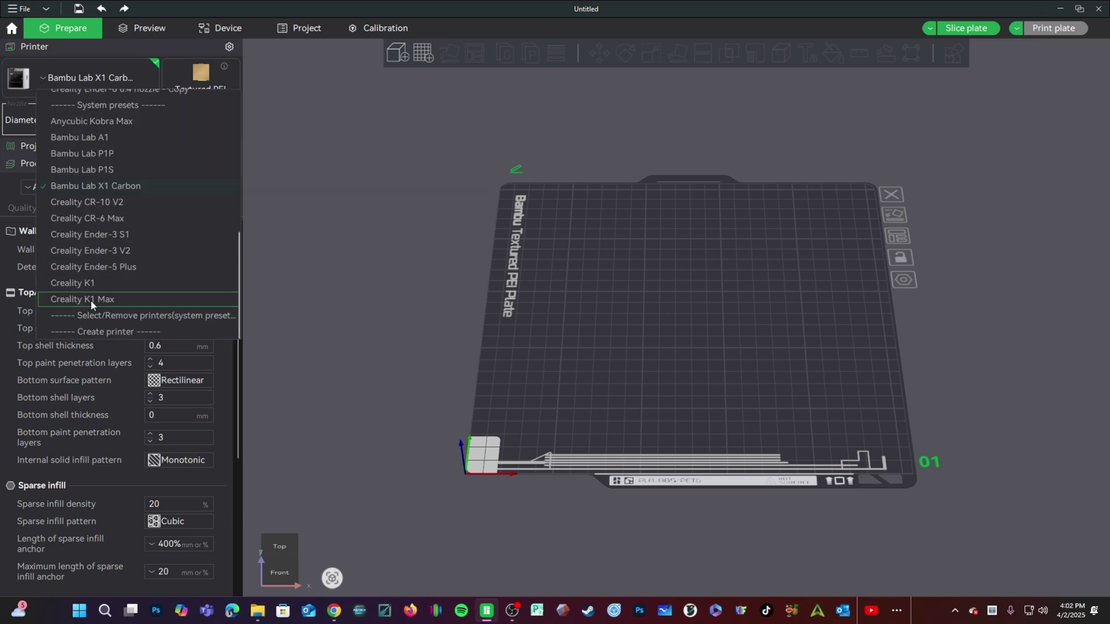
click(100, 316)
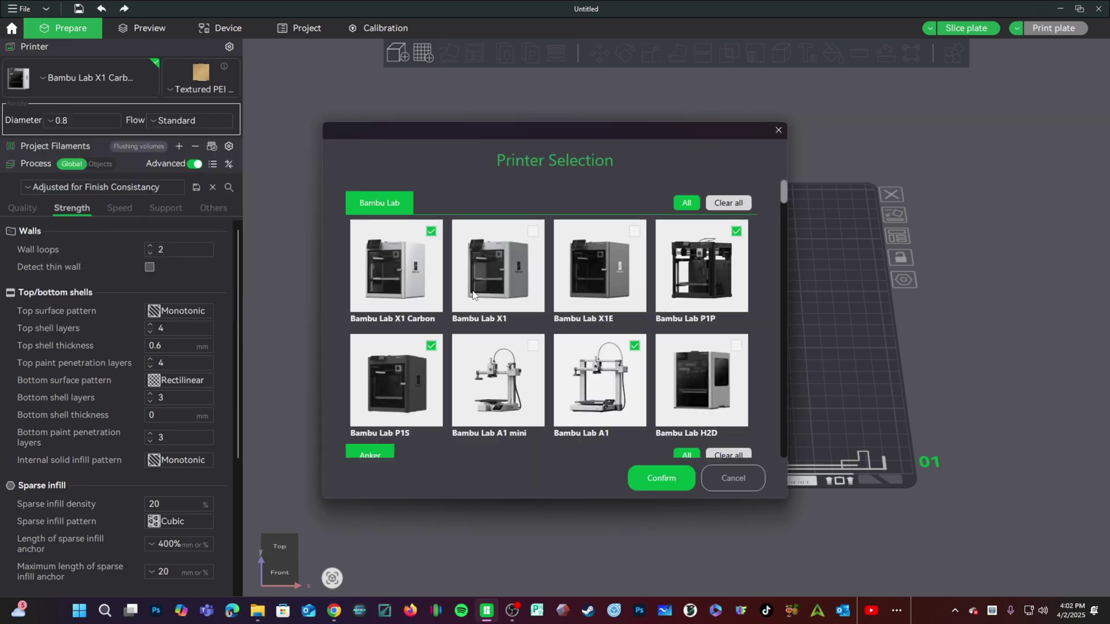
scroll(704, 339, down, 2)
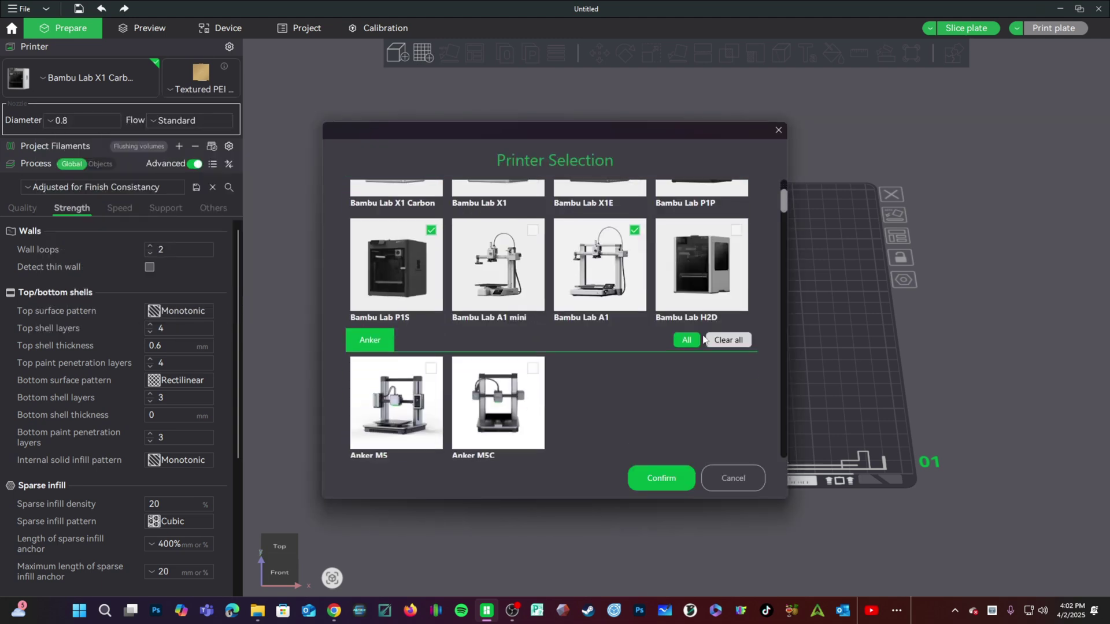
click(736, 231)
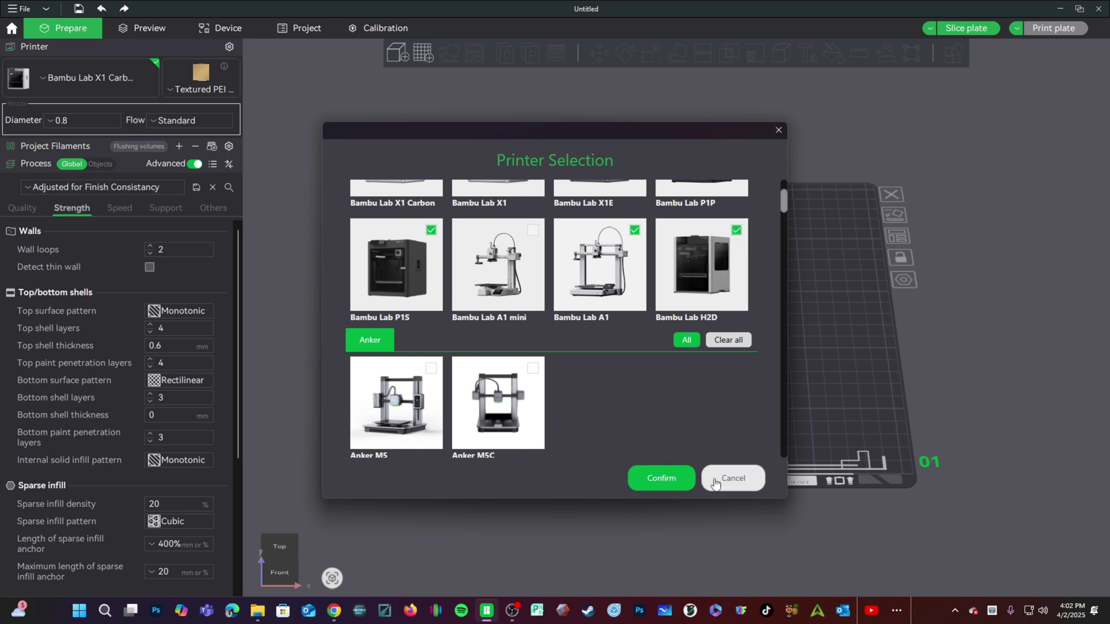
click(666, 479)
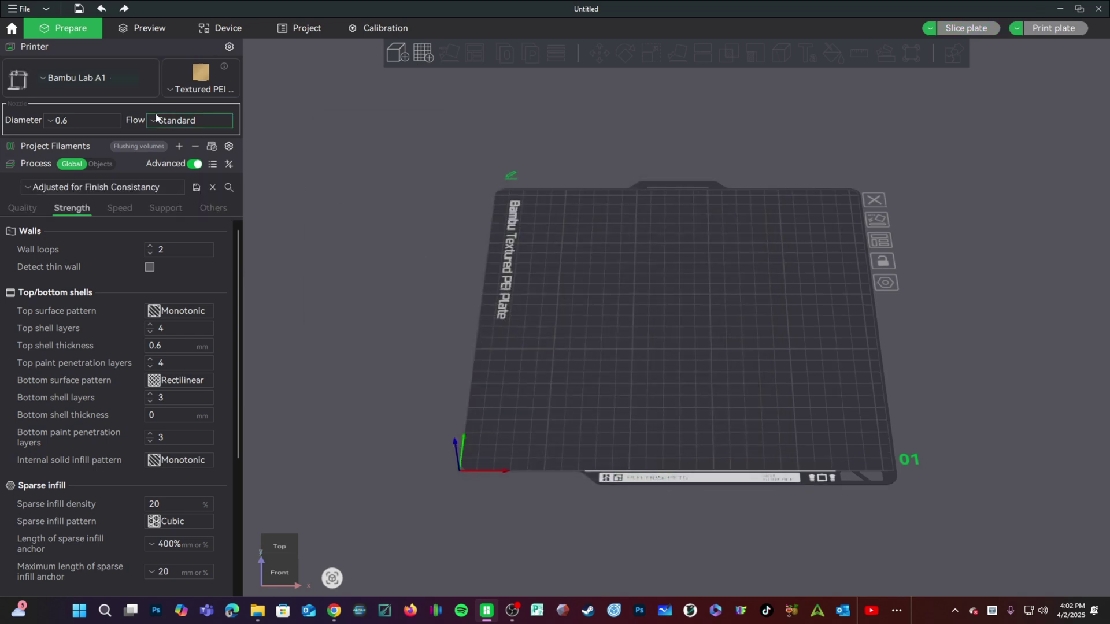
- Switch the printer preset to the Bambu Lab H2D, then view the Device page's running print
click(98, 82)
scroll(94, 158, down, 10)
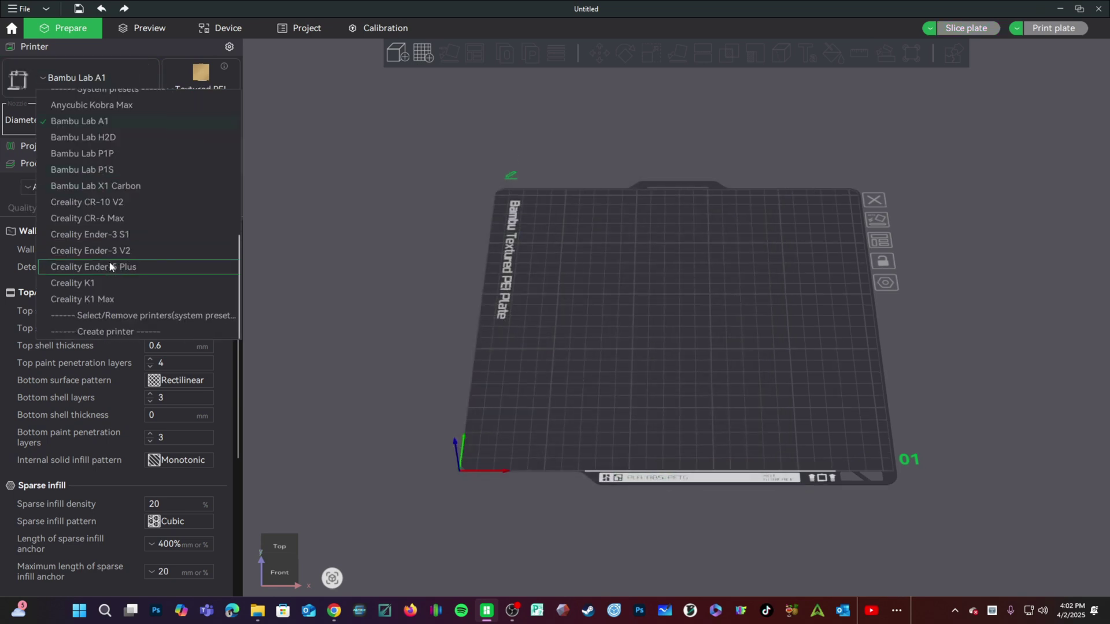
click(112, 140)
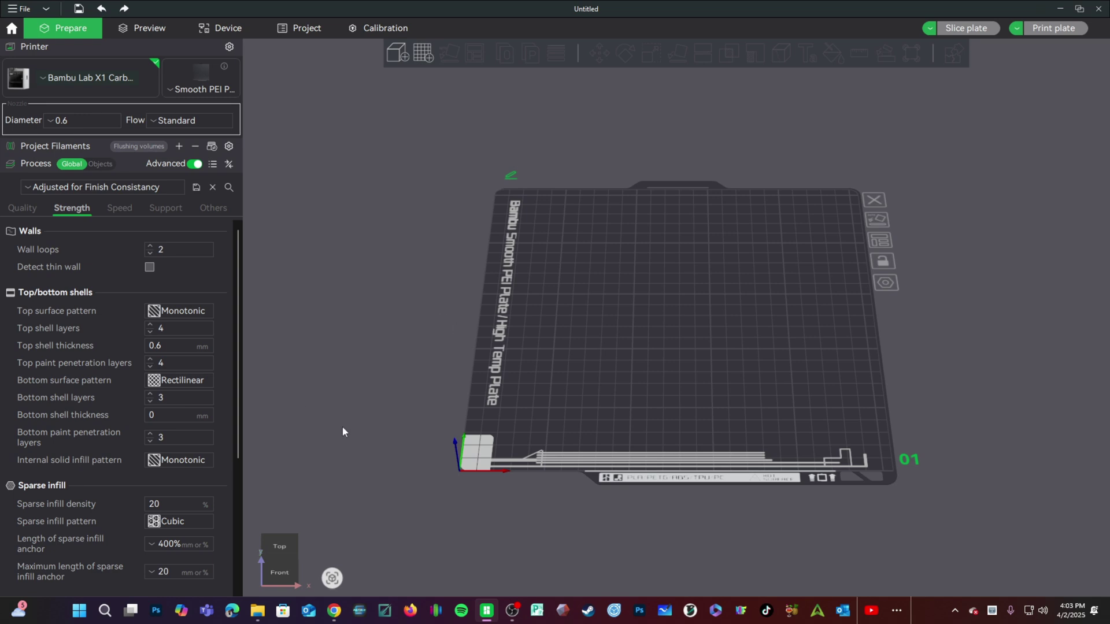
click(211, 30)
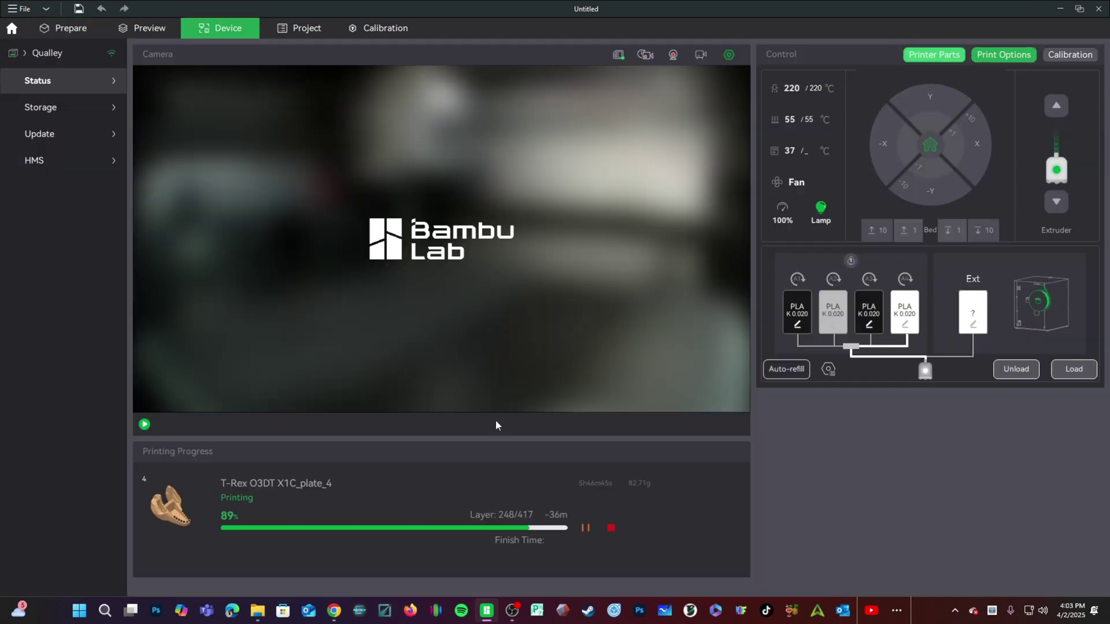